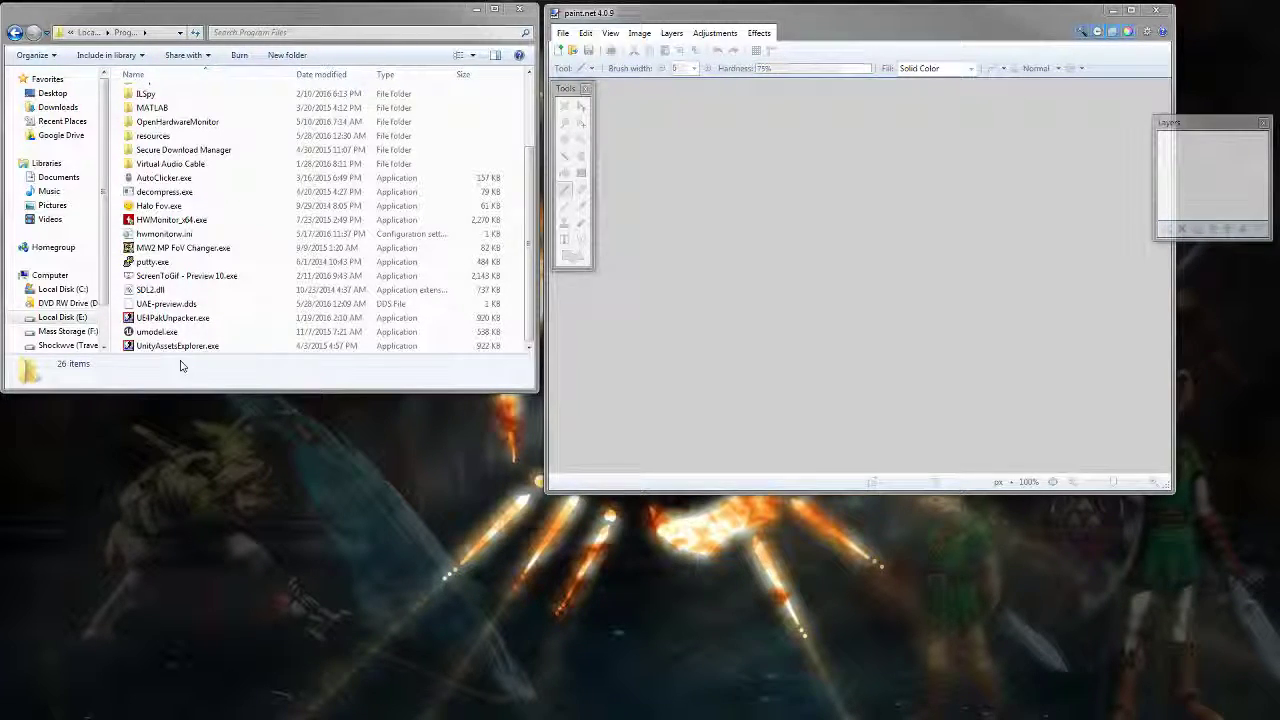
pyautogui.click(142, 347)
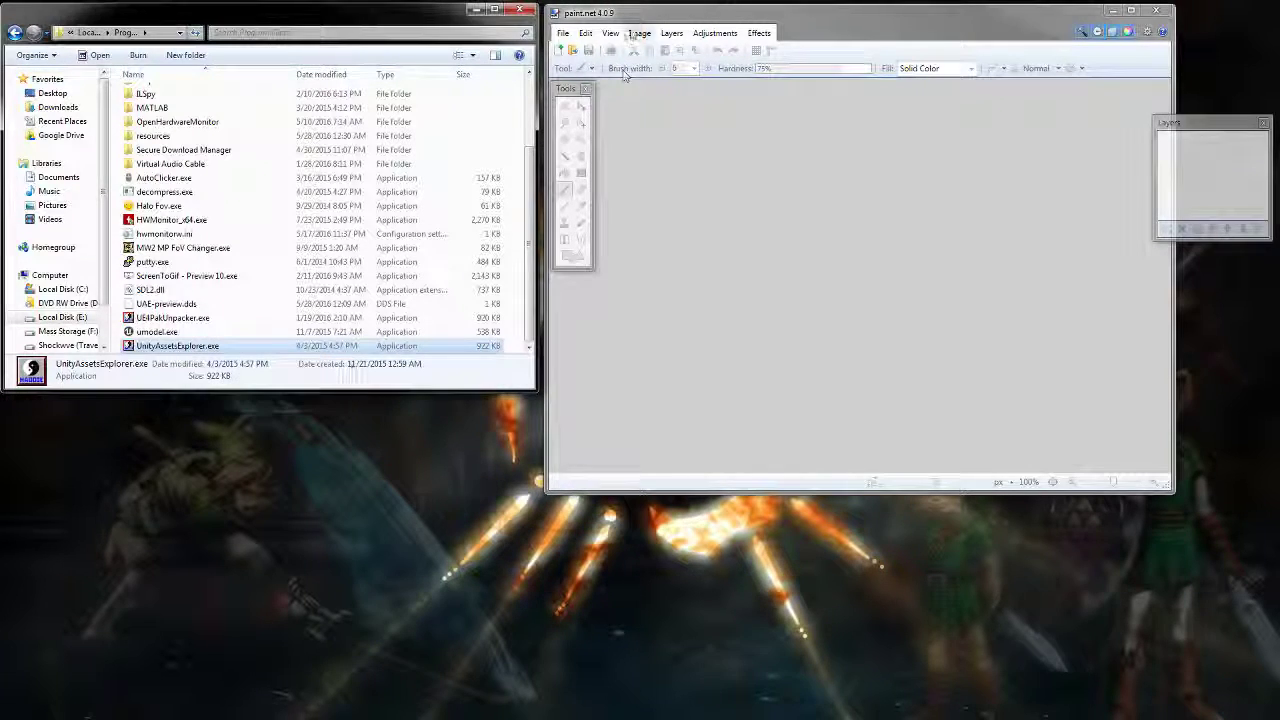
pyautogui.click(640, 22)
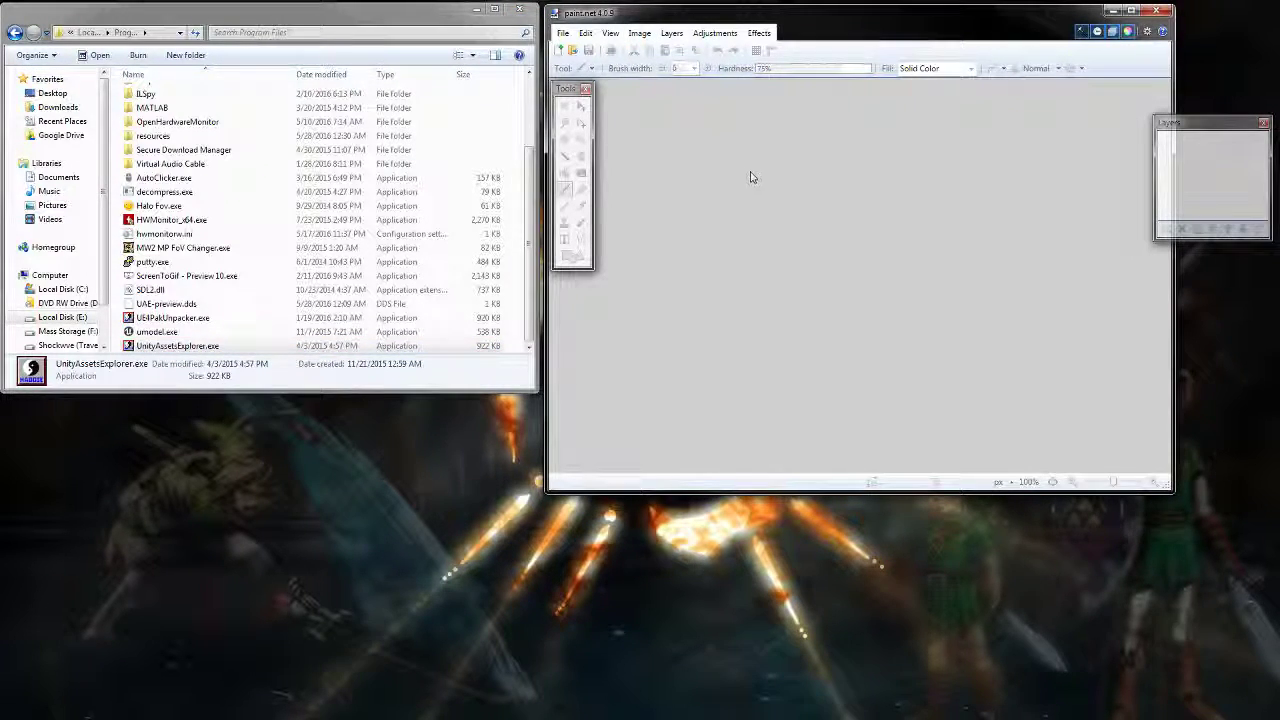
pyautogui.click(565, 191)
# - Search the Program Files folder for "tex.dds", then return to the folder listing
pyautogui.click(350, 32)
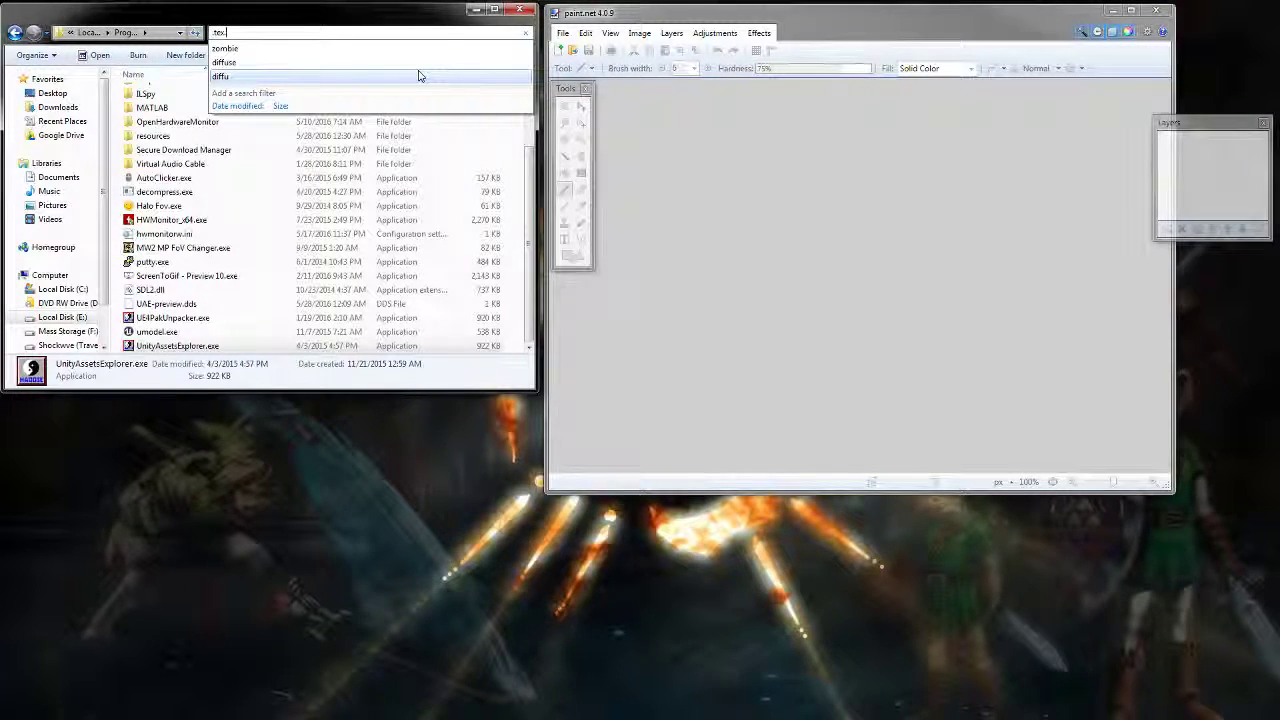
pyautogui.press('Return')
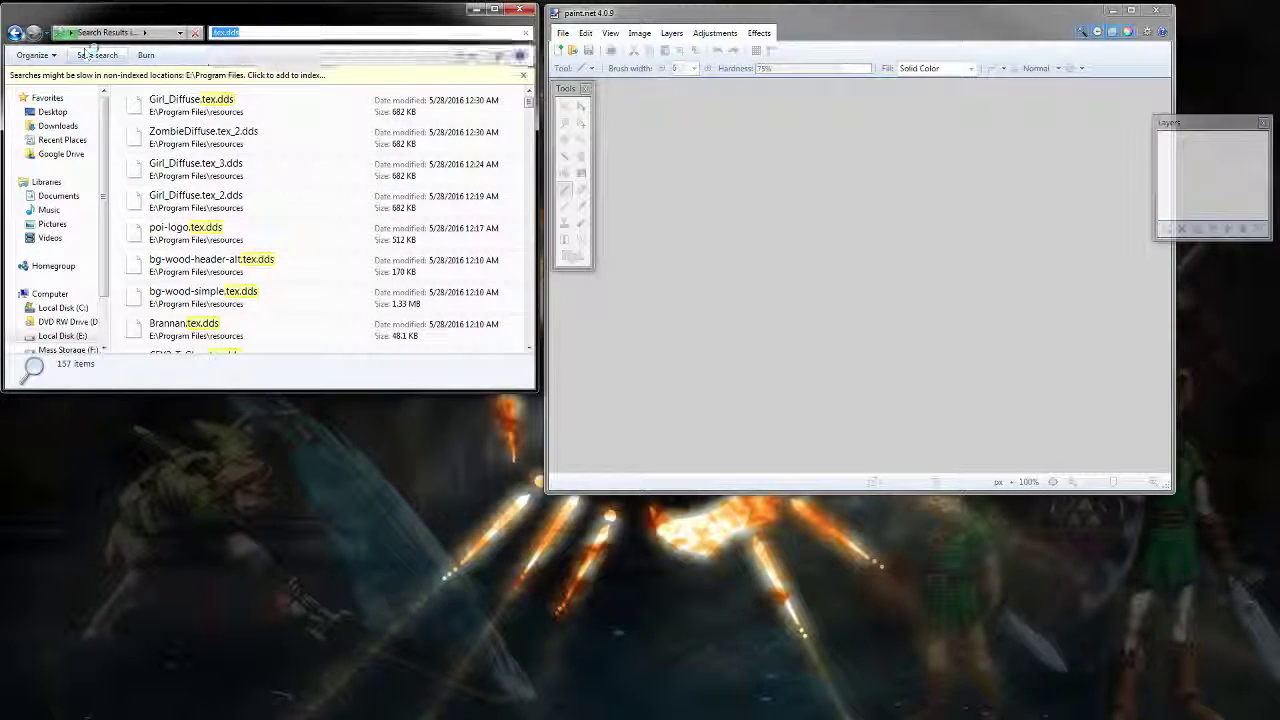
pyautogui.click(16, 33)
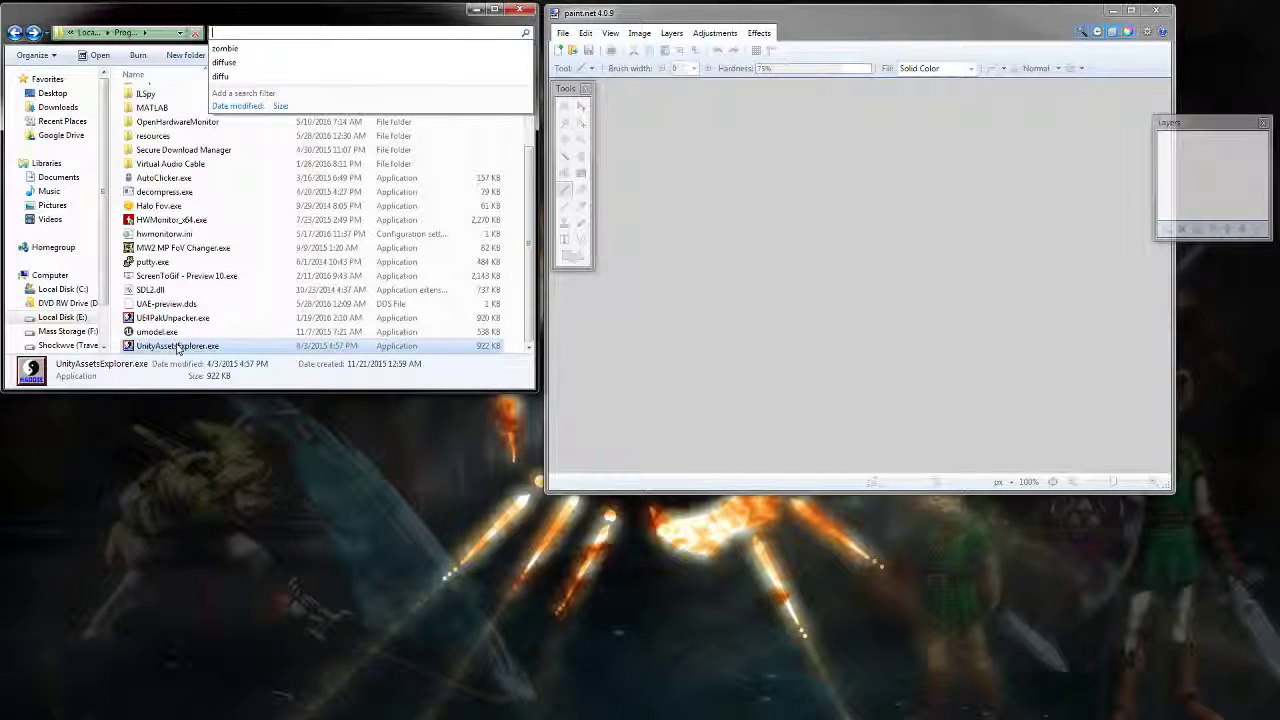
# - Launch UnityAssetsExplorer.exe and move its window so it sits clear of the paint.net window
pyautogui.press('Return')
pyautogui.moveTo(390, 198); pyautogui.dragTo(319, 204)
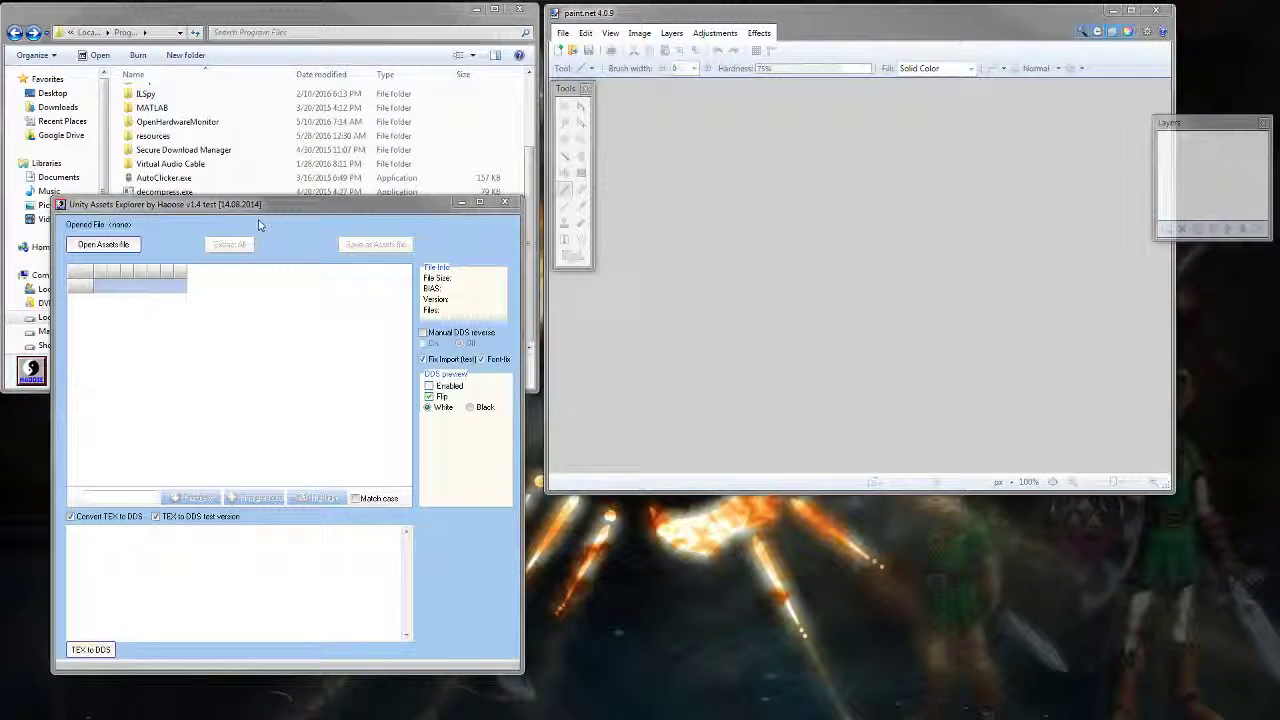
pyautogui.click(813, 278)
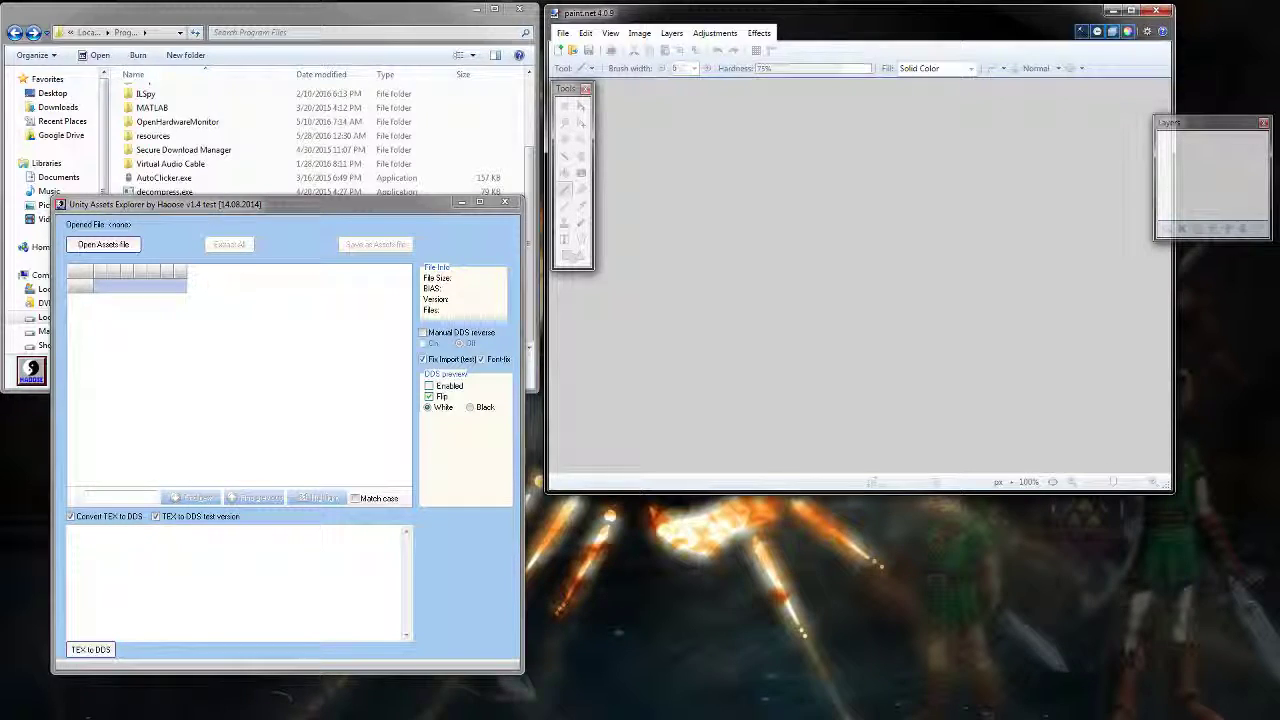
# - Open the assets file resources.assets from the Poi_Data folder
pyautogui.click(103, 244)
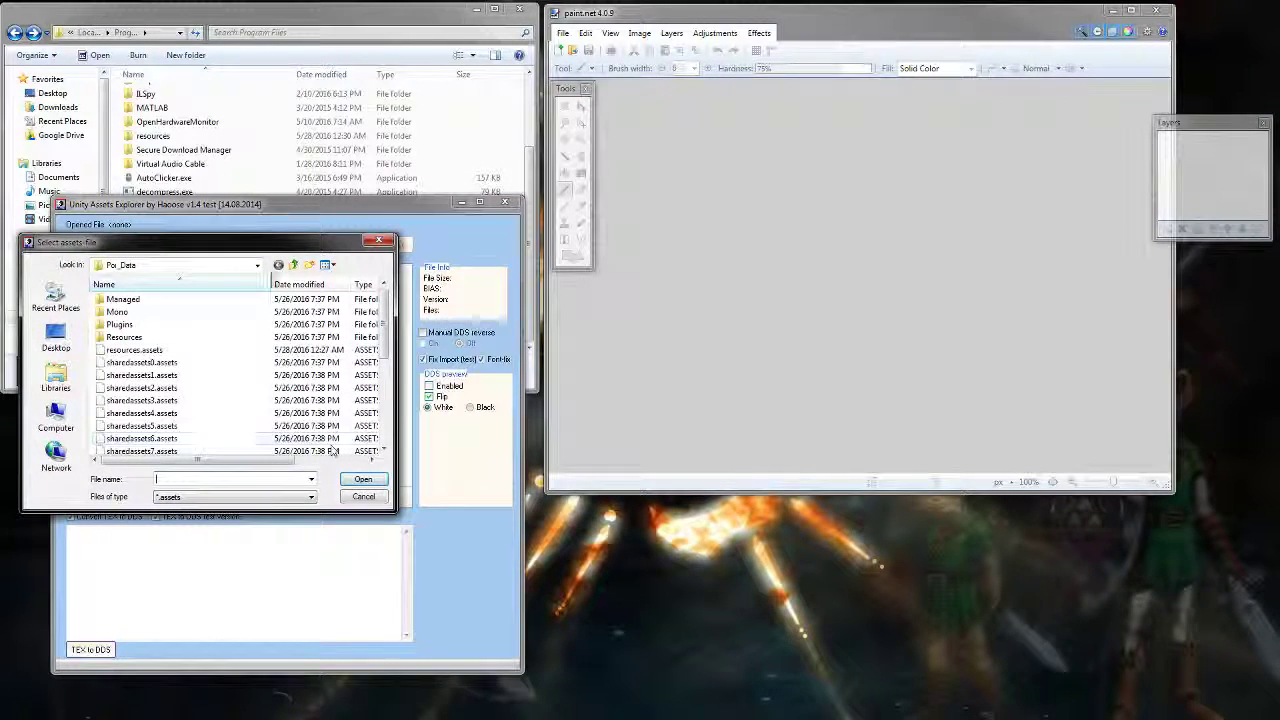
pyautogui.moveTo(219, 248); pyautogui.dragTo(254, 278)
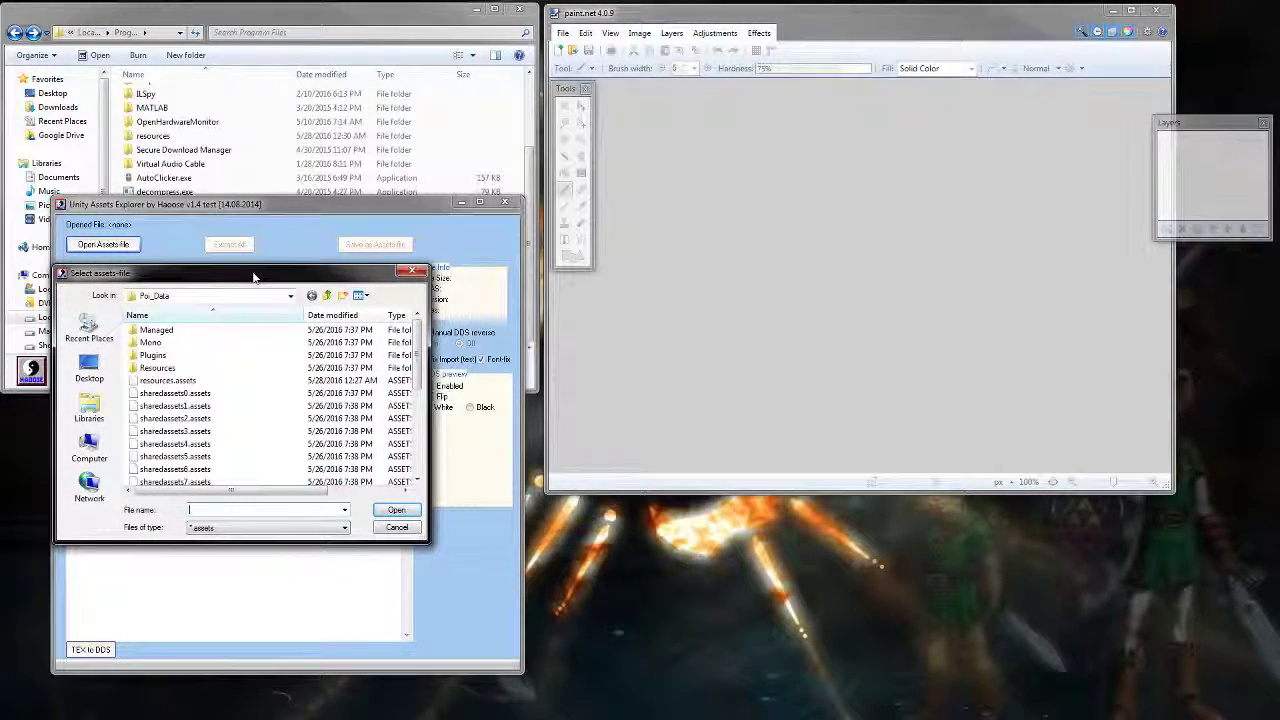
pyautogui.click(168, 381)
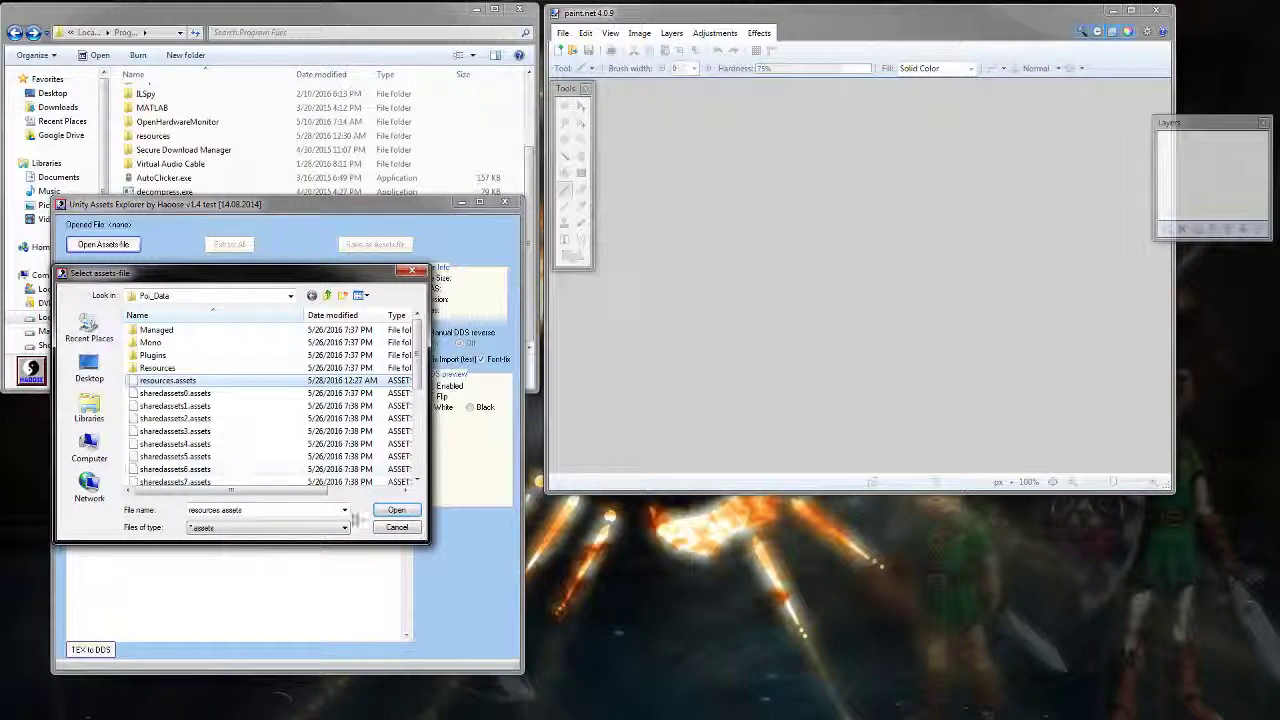
pyautogui.scroll(-5, 200, 440)
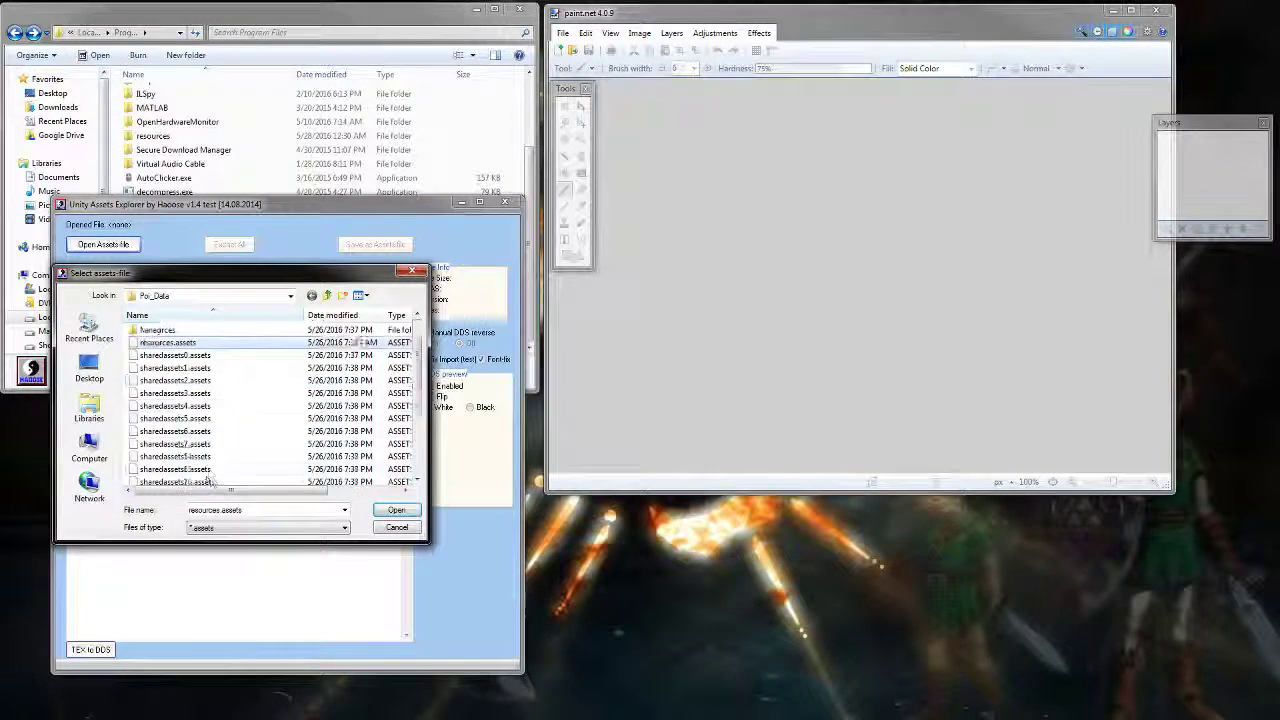
pyautogui.scroll(5, 225, 440)
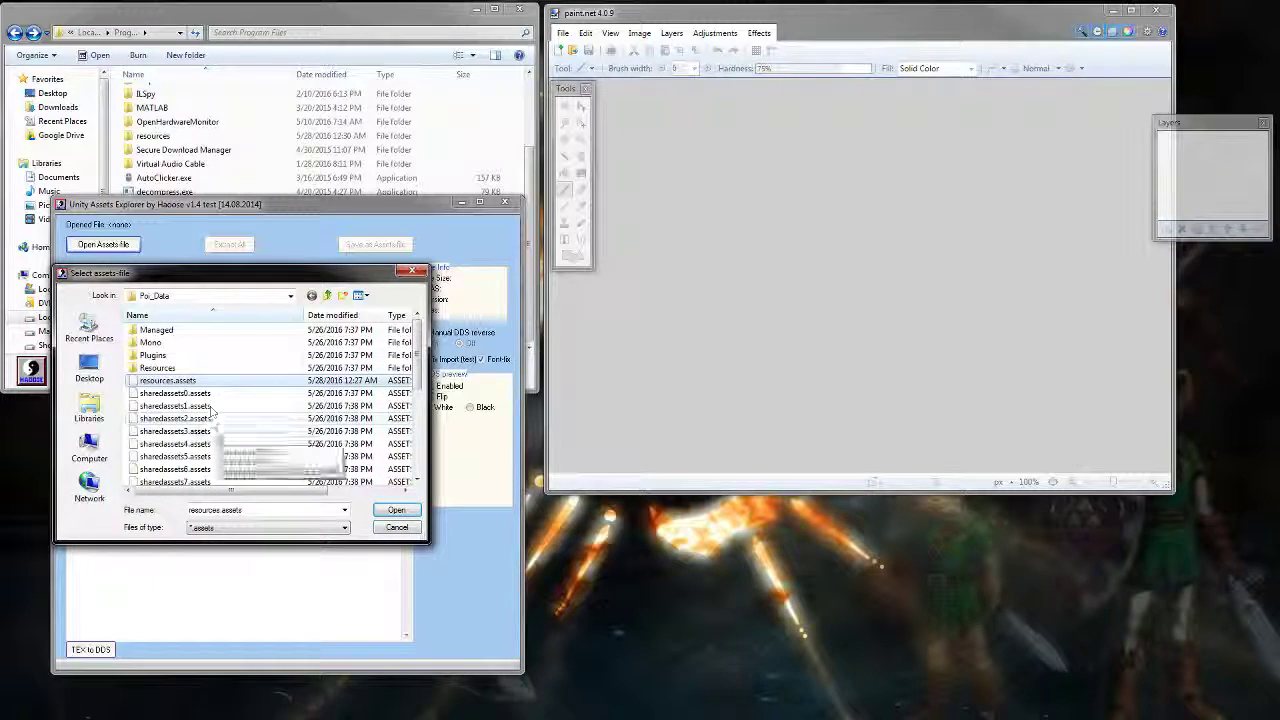
pyautogui.click(399, 511)
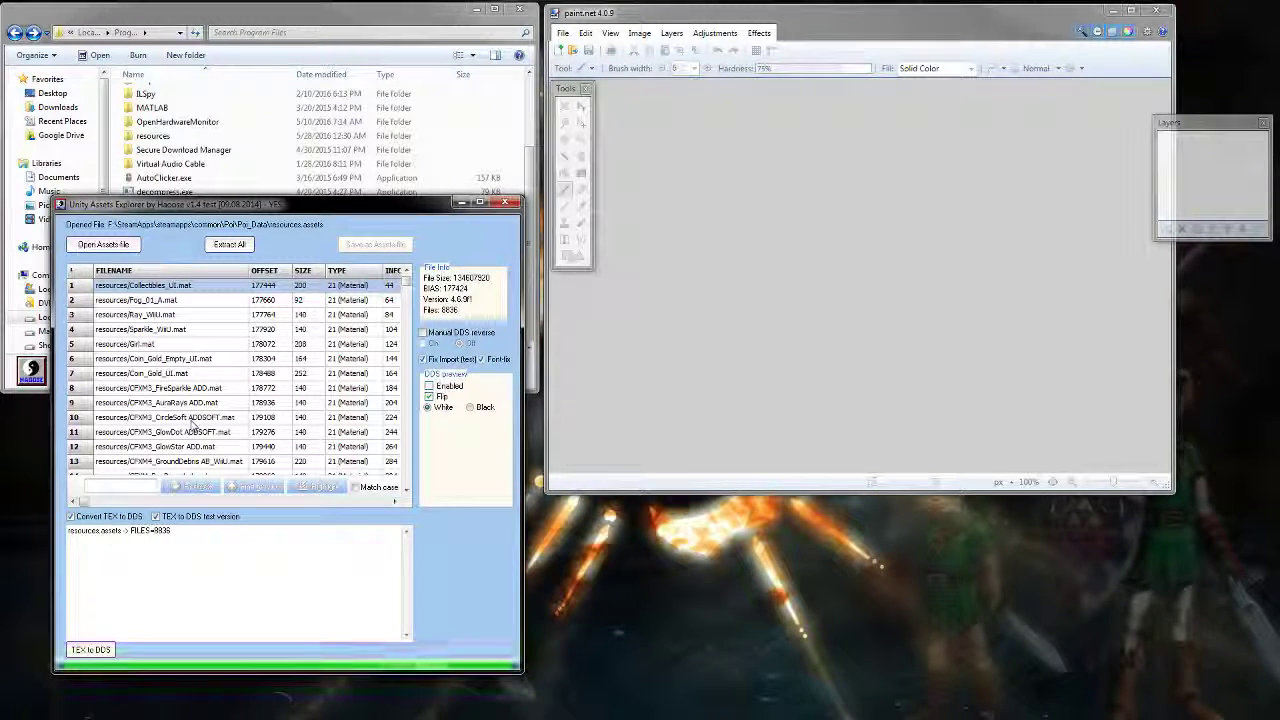
# - Search the asset list for "diffuse" and step through the matches to resources/Girl_Diffuse.tex
pyautogui.moveTo(406, 286); pyautogui.dragTo(406, 290)
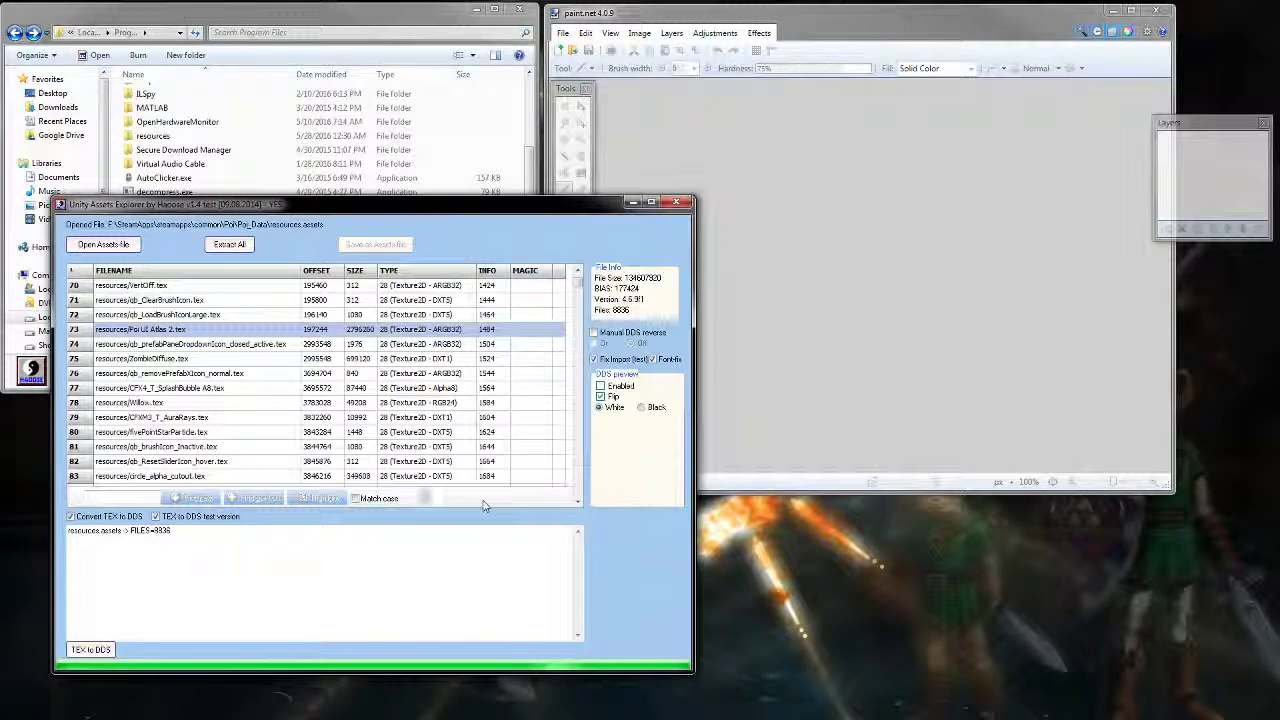
pyautogui.click(197, 358)
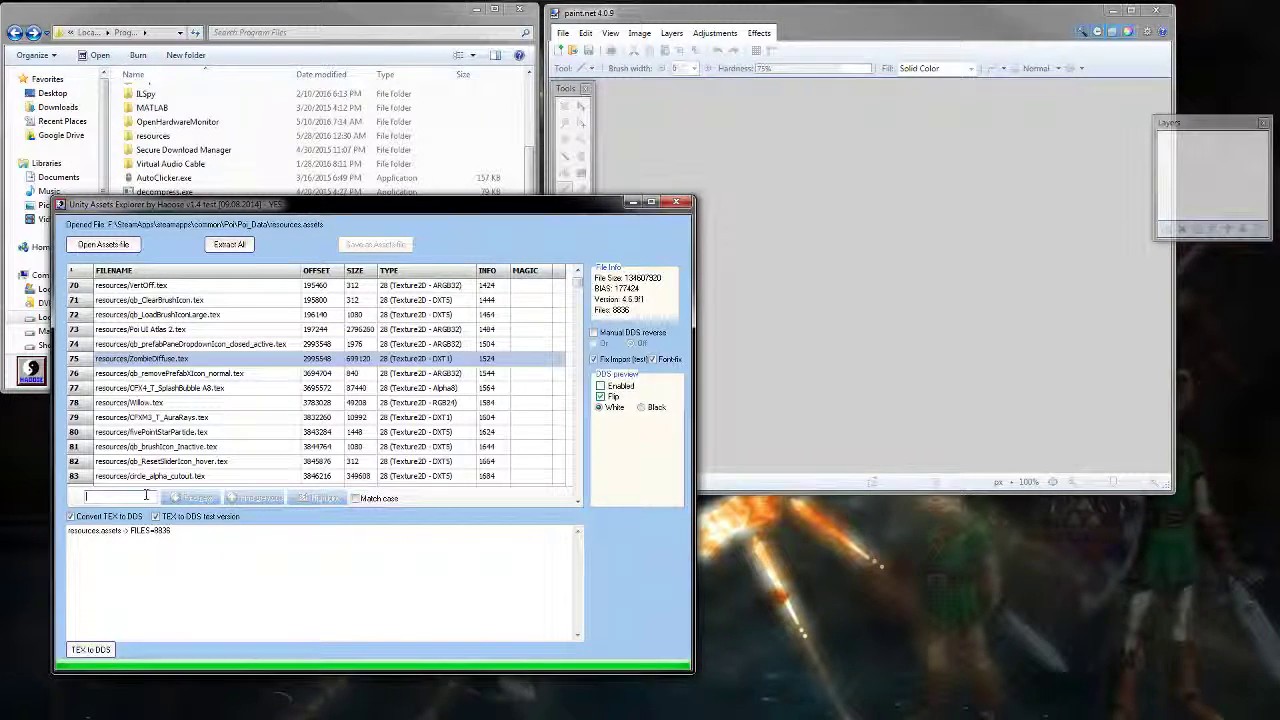
pyautogui.write('diffuse')
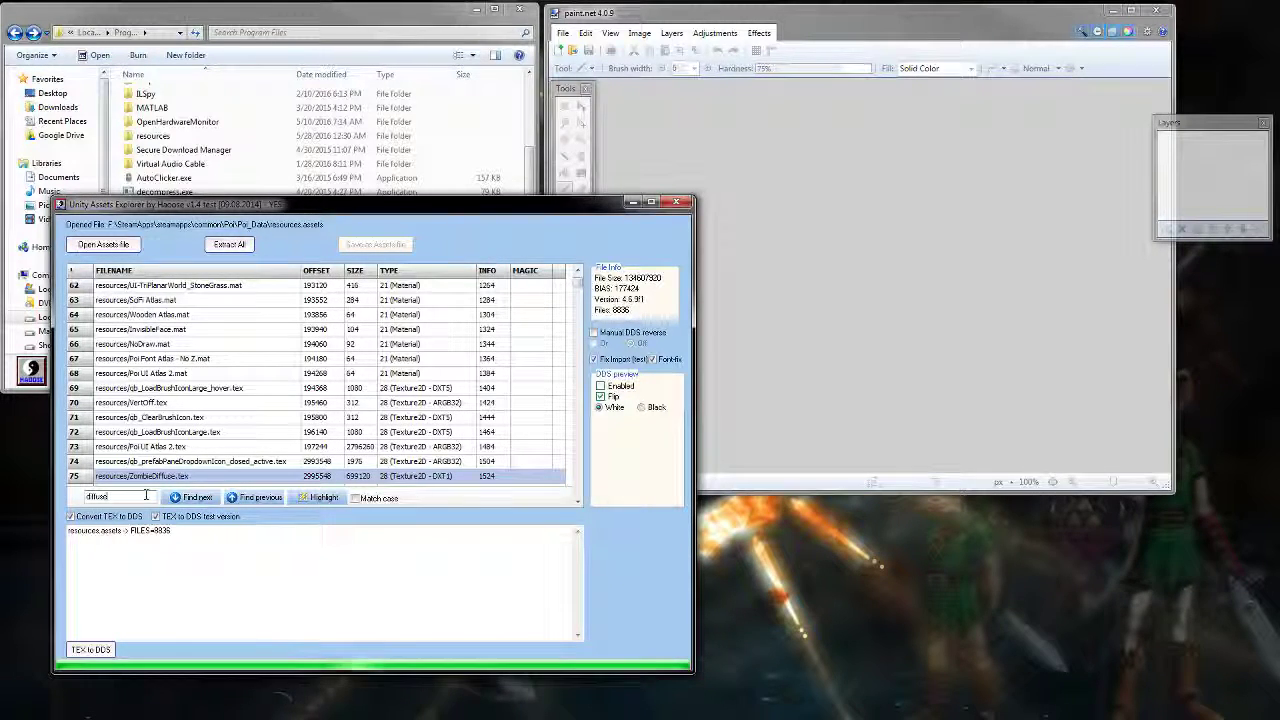
pyautogui.click(199, 498)
pyautogui.click(200, 499)
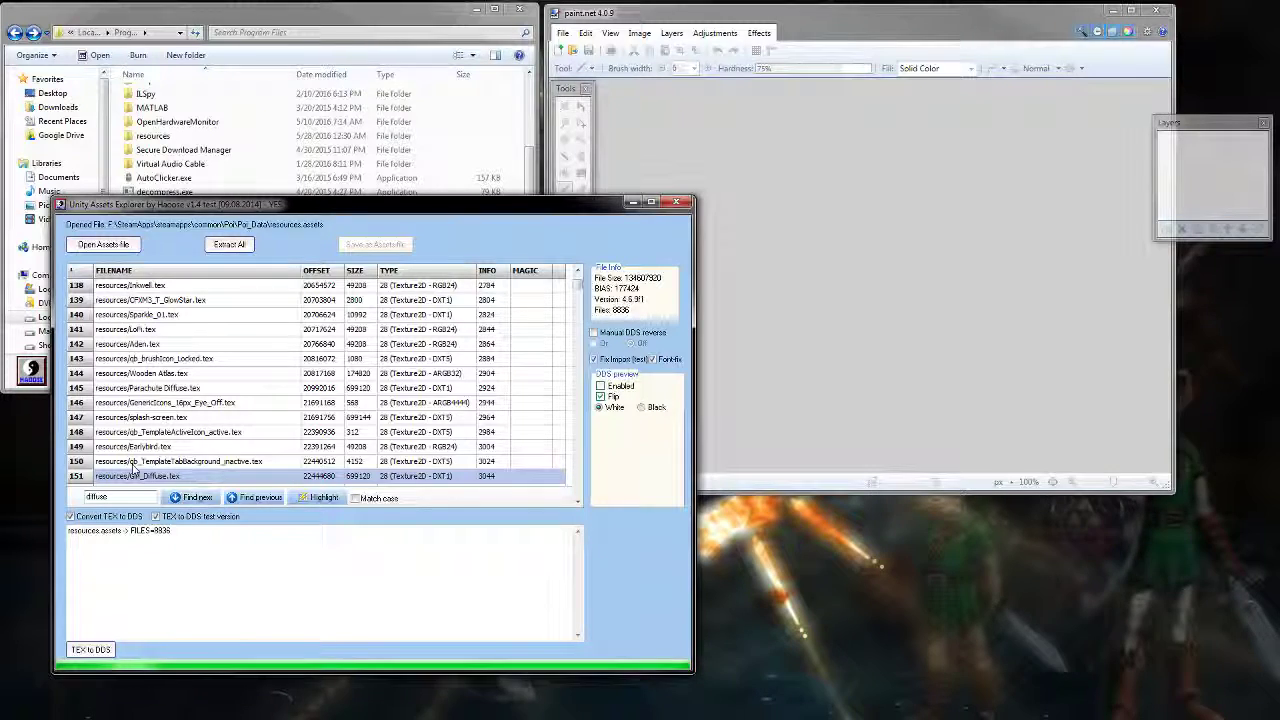
pyautogui.click(178, 497)
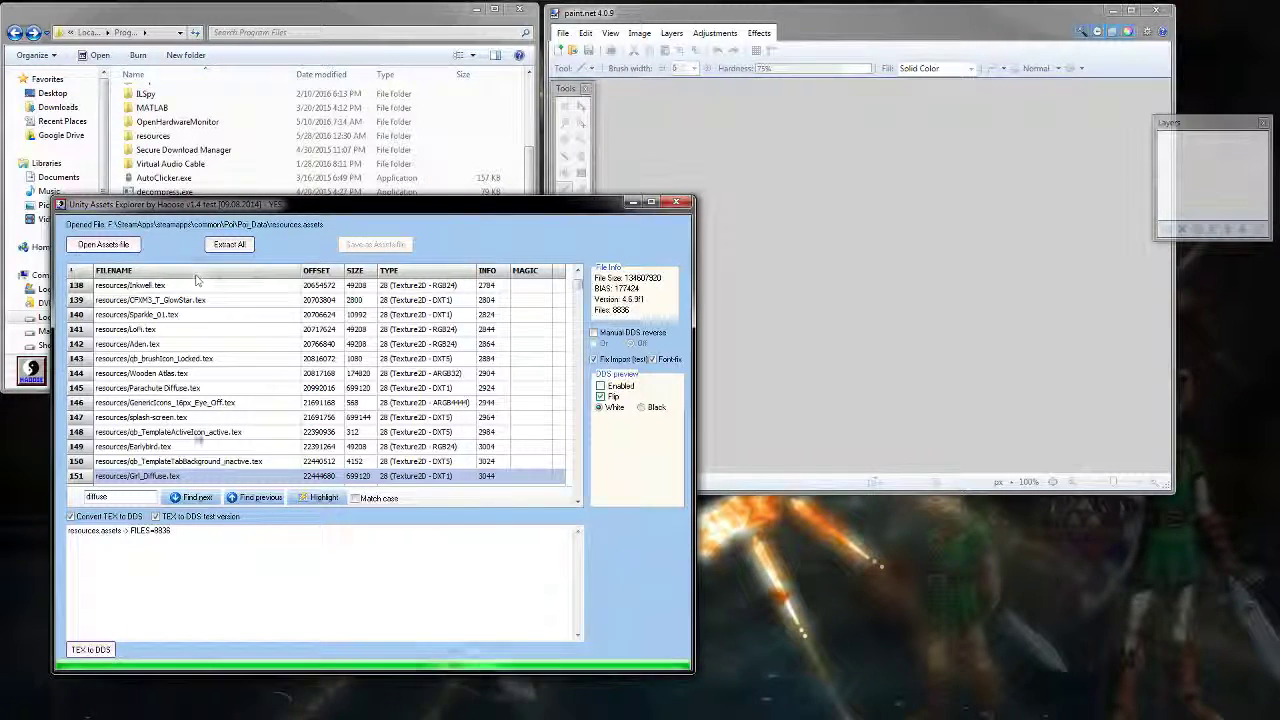
# - Extract the Girl_Diffuse.tex texture from the assets file
pyautogui.rightClick(175, 476)
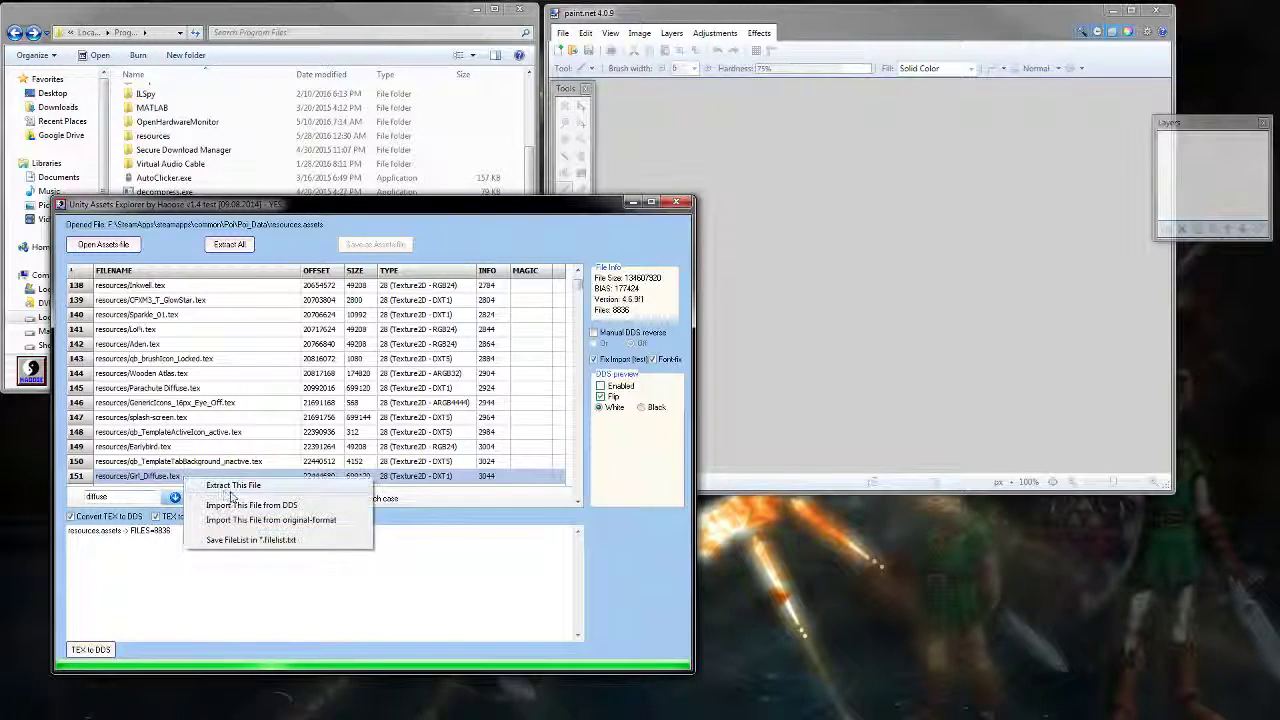
pyautogui.click(233, 485)
pyautogui.click(648, 379)
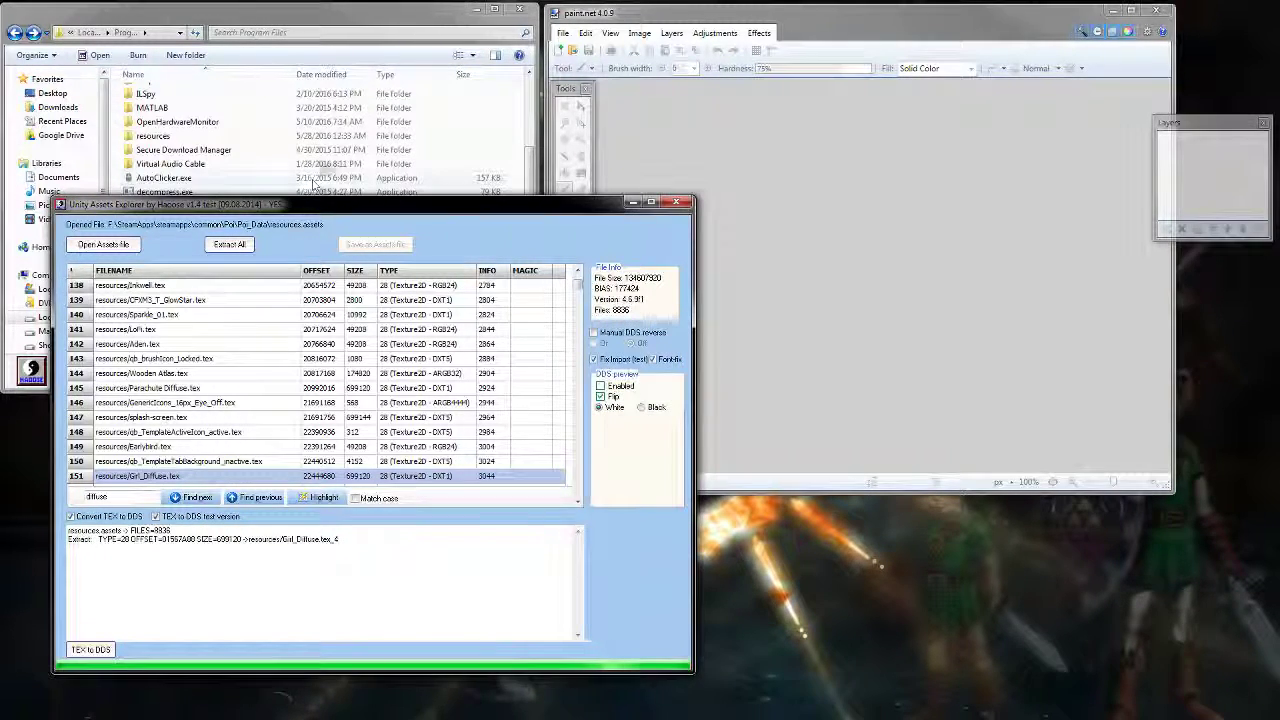
# - Switch to Windows Explorer, open the resources folder in Program Files and locate the extracted Girl_Diffuse files
pyautogui.click(285, 17)
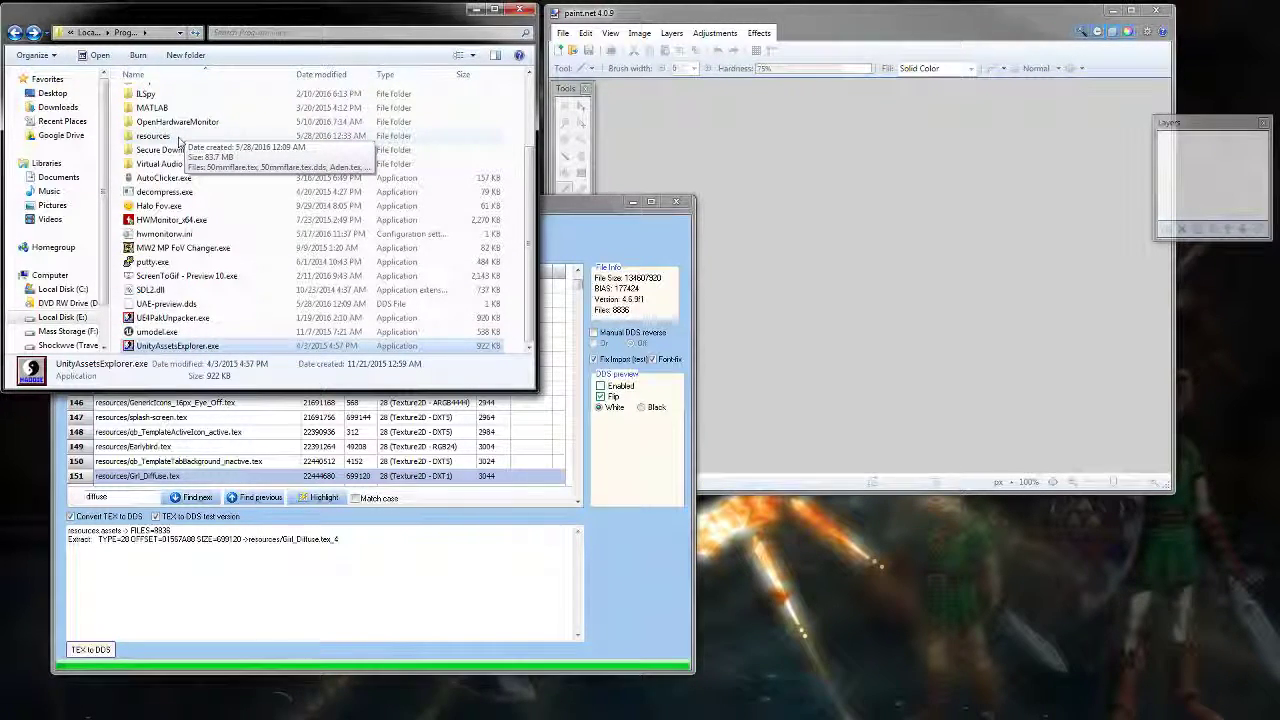
pyautogui.click(548, 232)
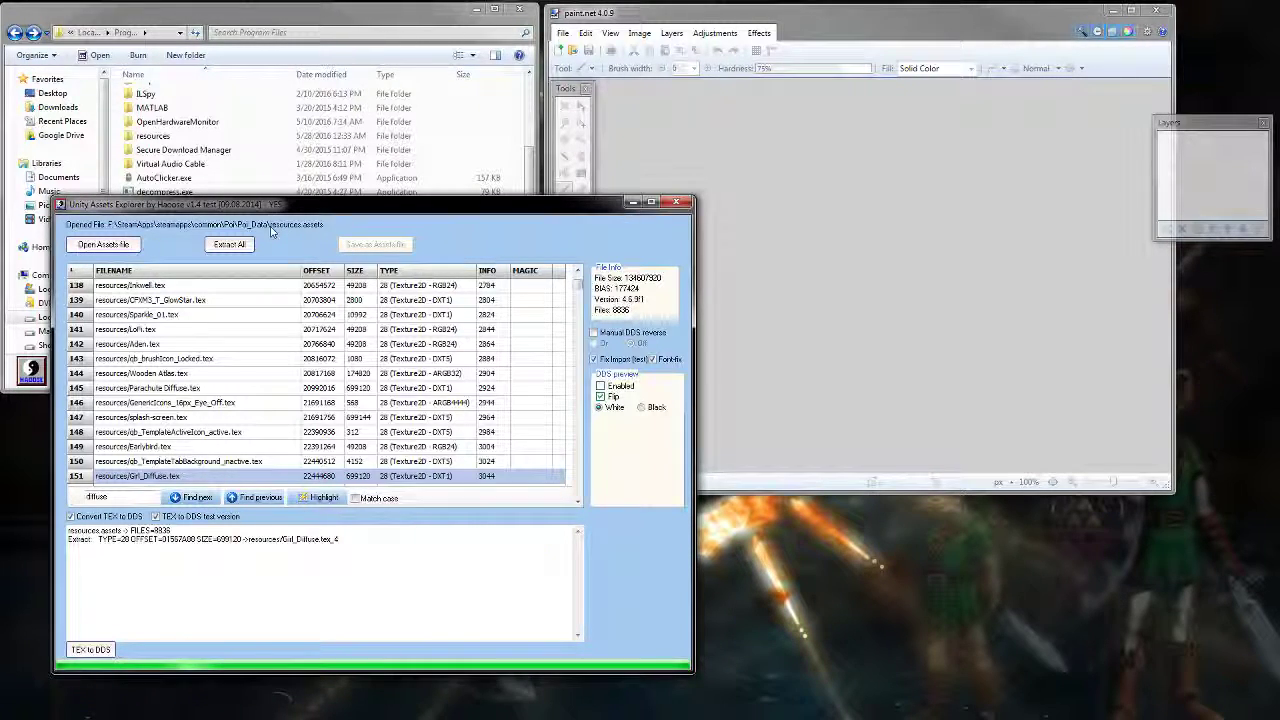
pyautogui.click(258, 14)
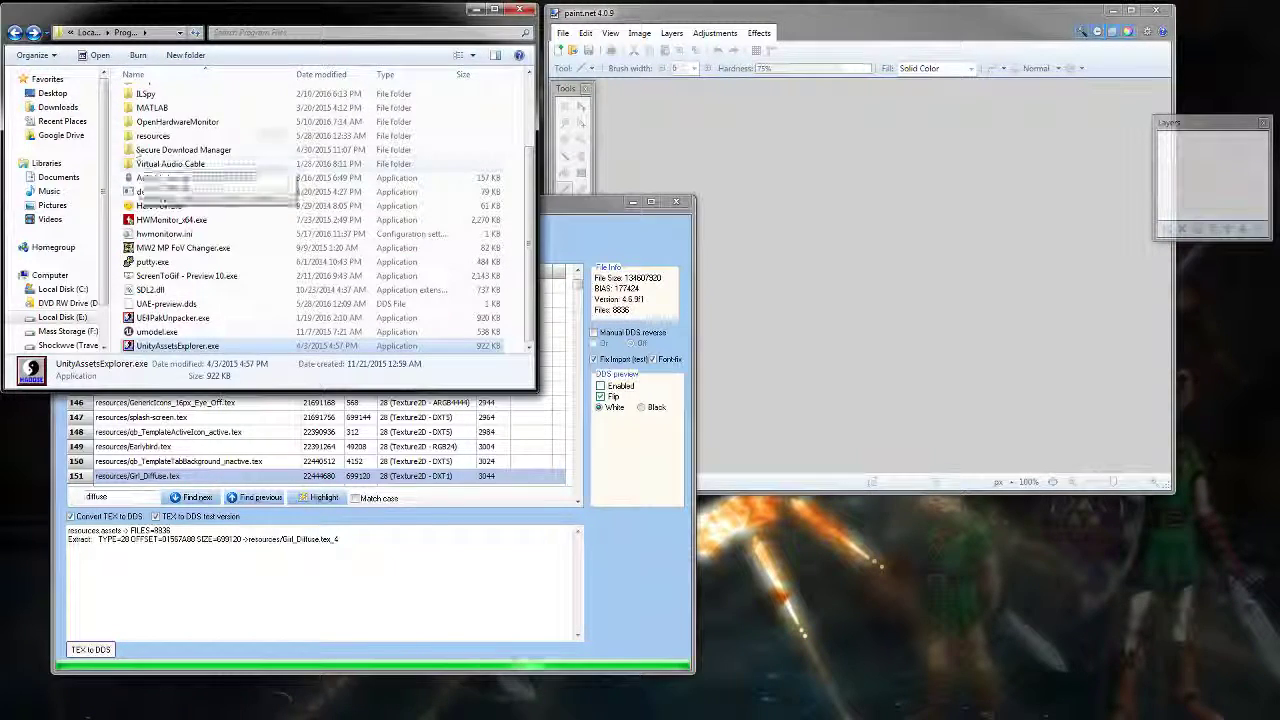
pyautogui.doubleClick(154, 136)
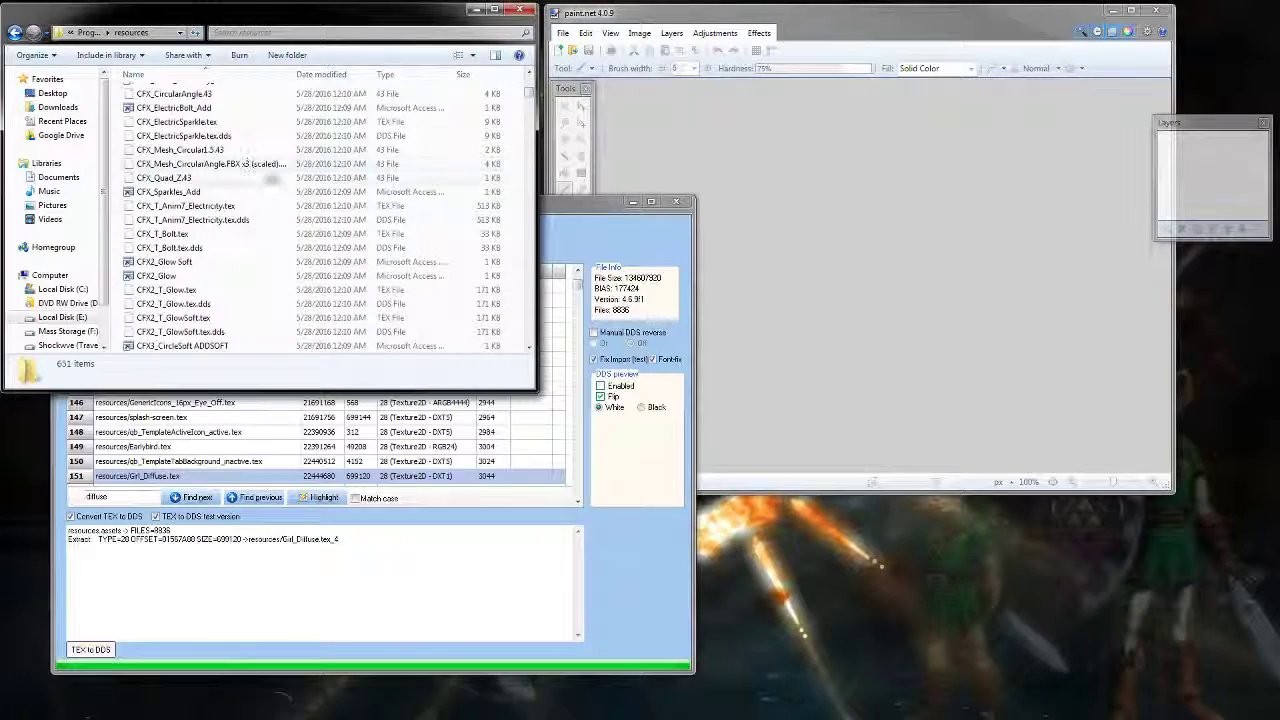
pyautogui.scroll(-15, 282, 181)
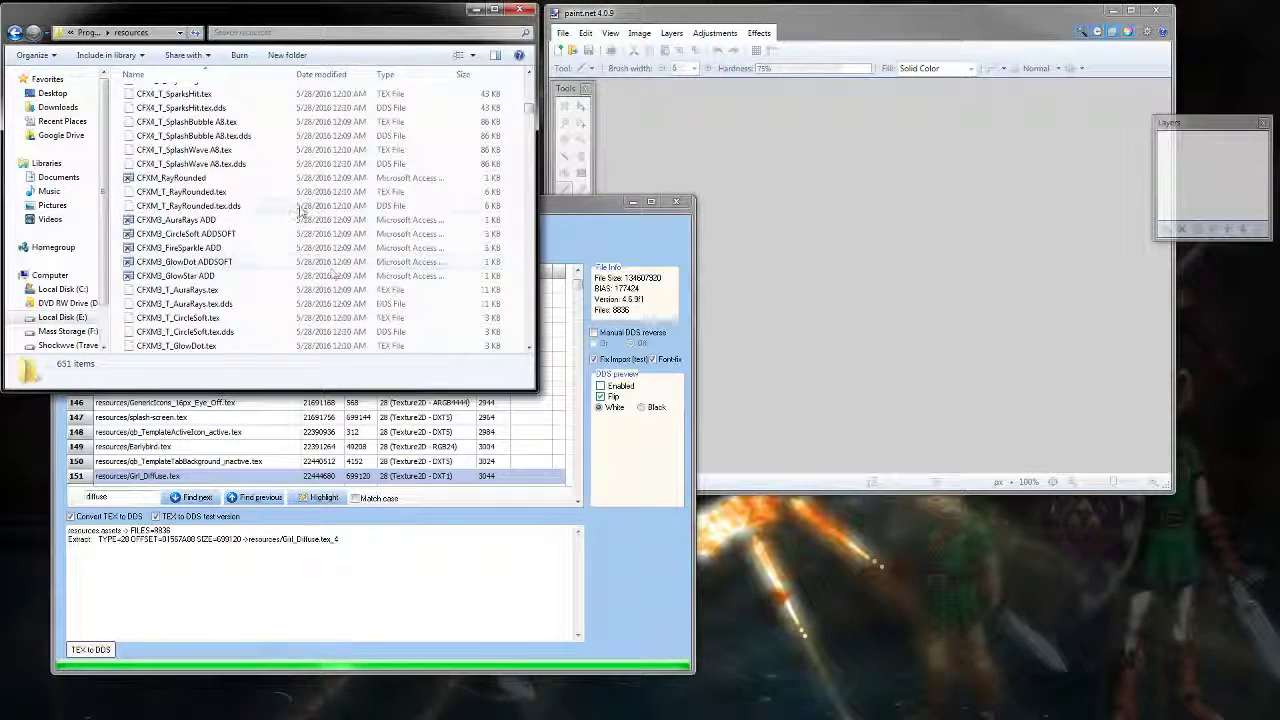
pyautogui.scroll(-15, 303, 222)
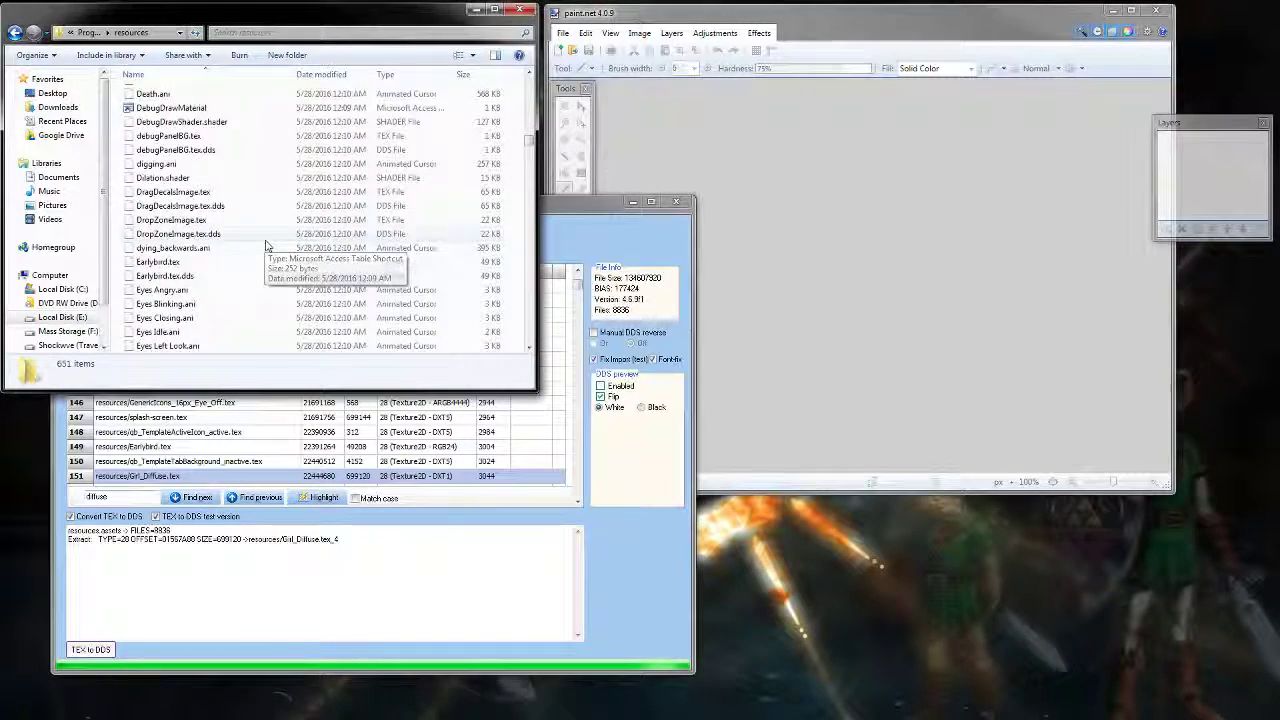
pyautogui.scroll(-20, 155, 258)
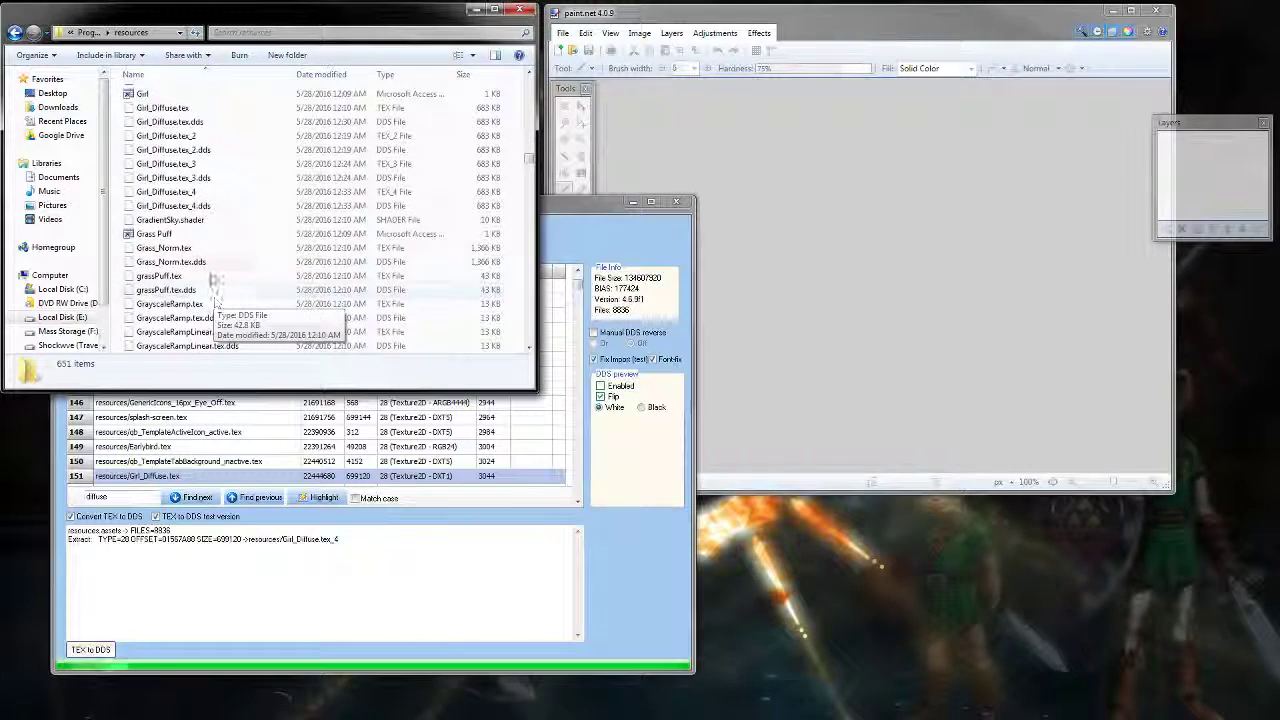
# - Open Girl_Diffuse.tex.dds from the resources folder in paint.net
pyautogui.click(170, 121)
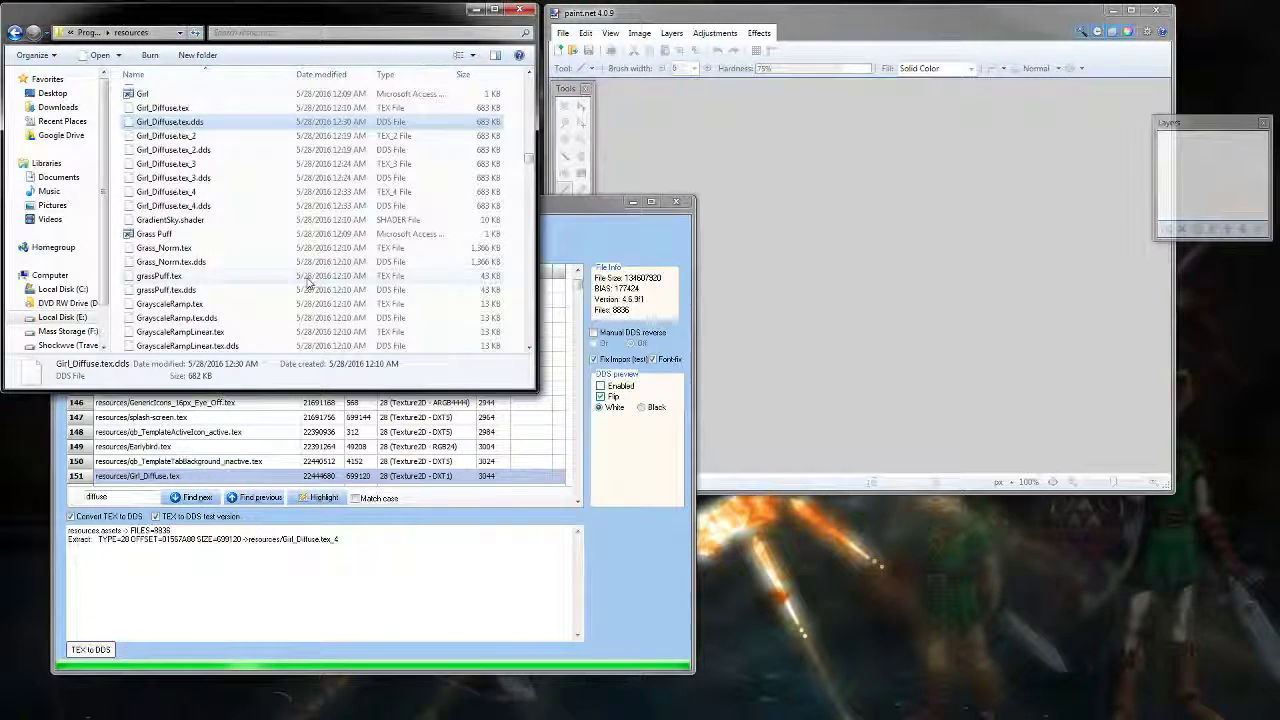
pyautogui.click(200, 108)
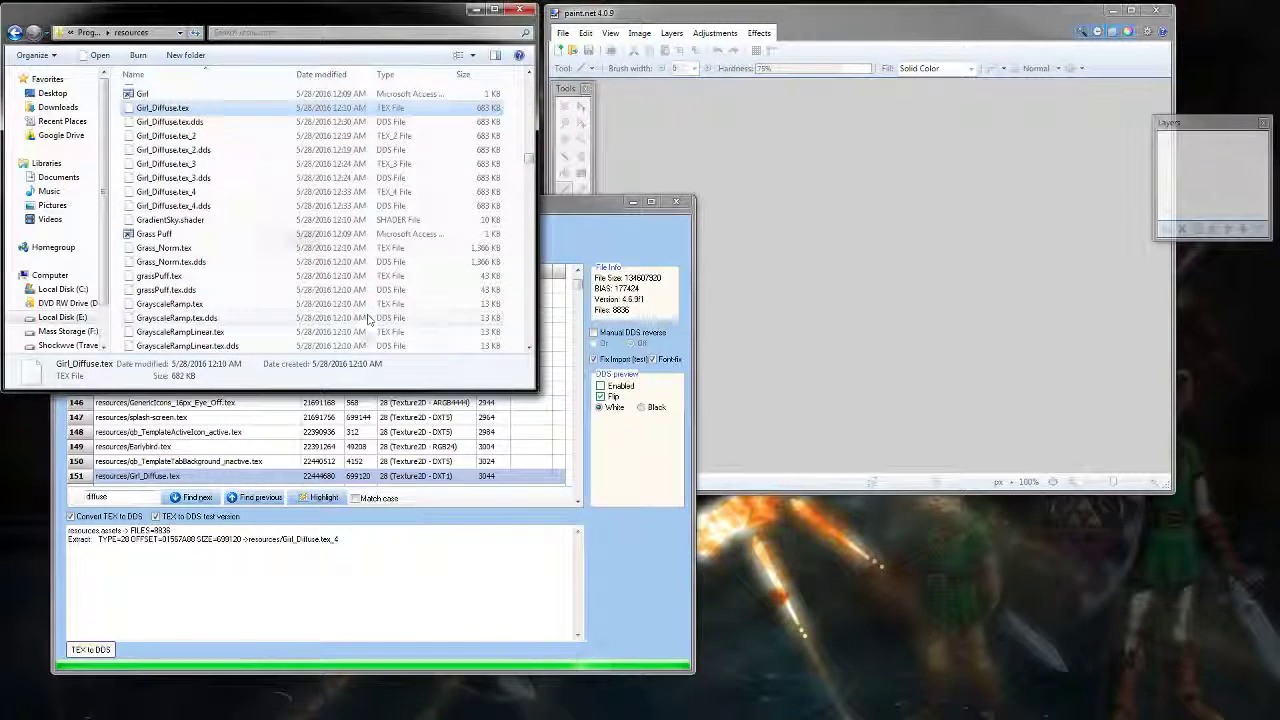
pyautogui.click(213, 122)
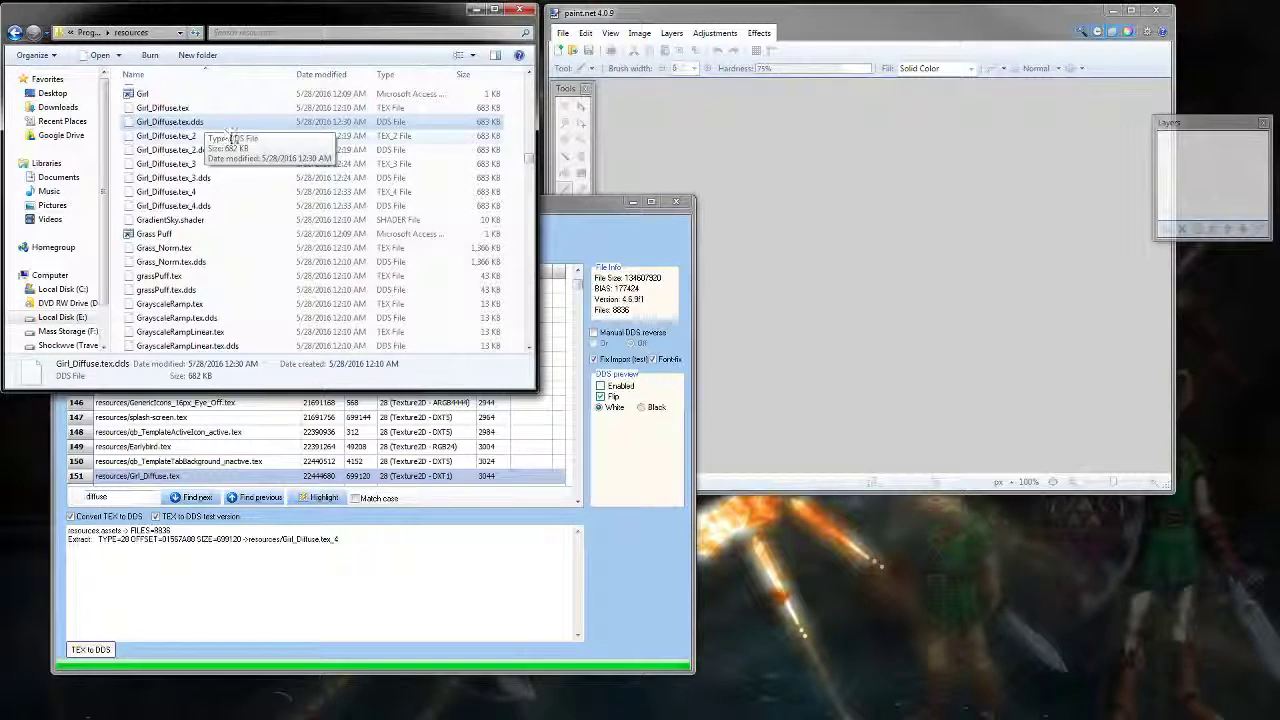
pyautogui.moveTo(205, 121); pyautogui.dragTo(790, 200)
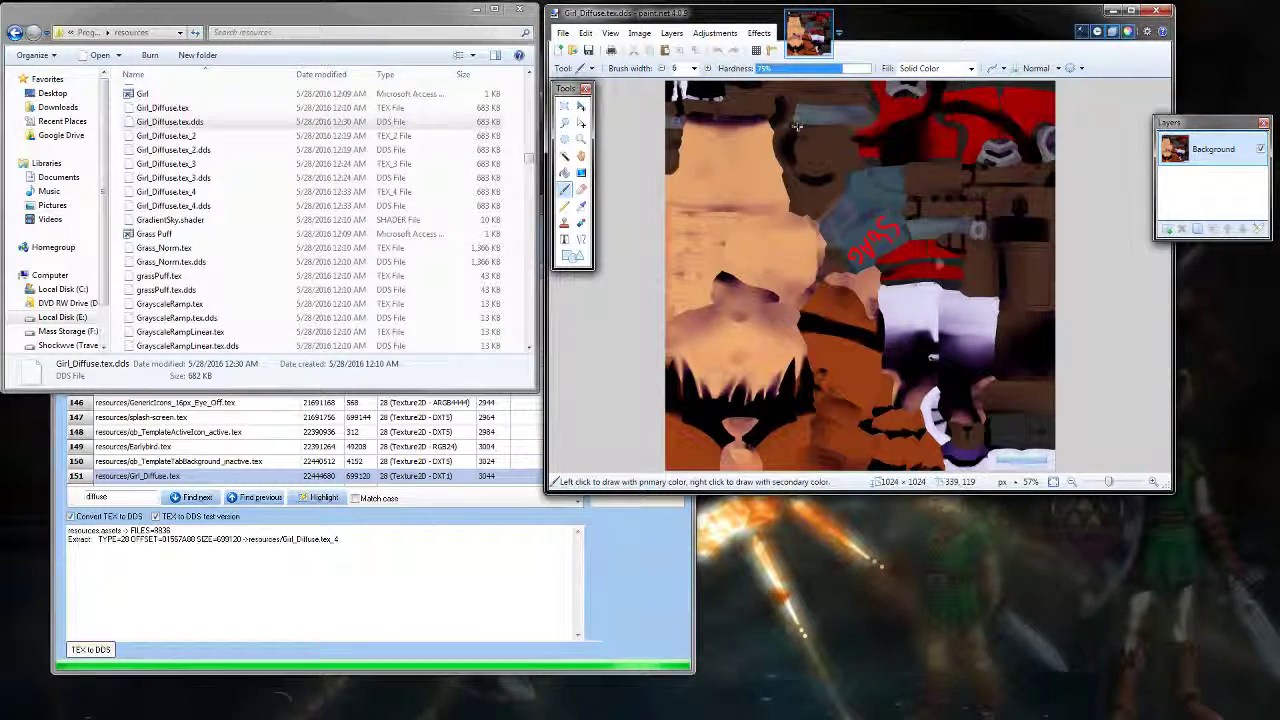
pyautogui.keyDown('ctrl'); pyautogui.scroll(1, 948, 260); pyautogui.keyUp('ctrl')
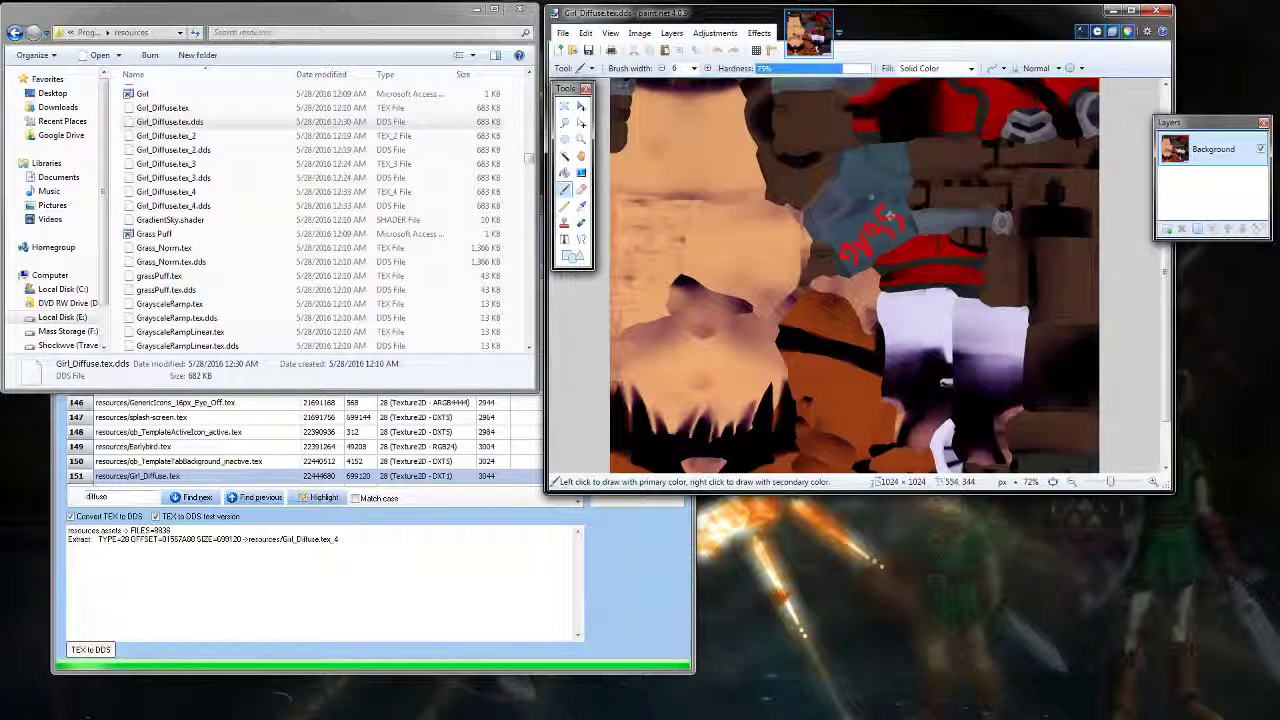
pyautogui.keyDown('ctrl'); pyautogui.scroll(1, 897, 288); pyautogui.keyUp('ctrl')
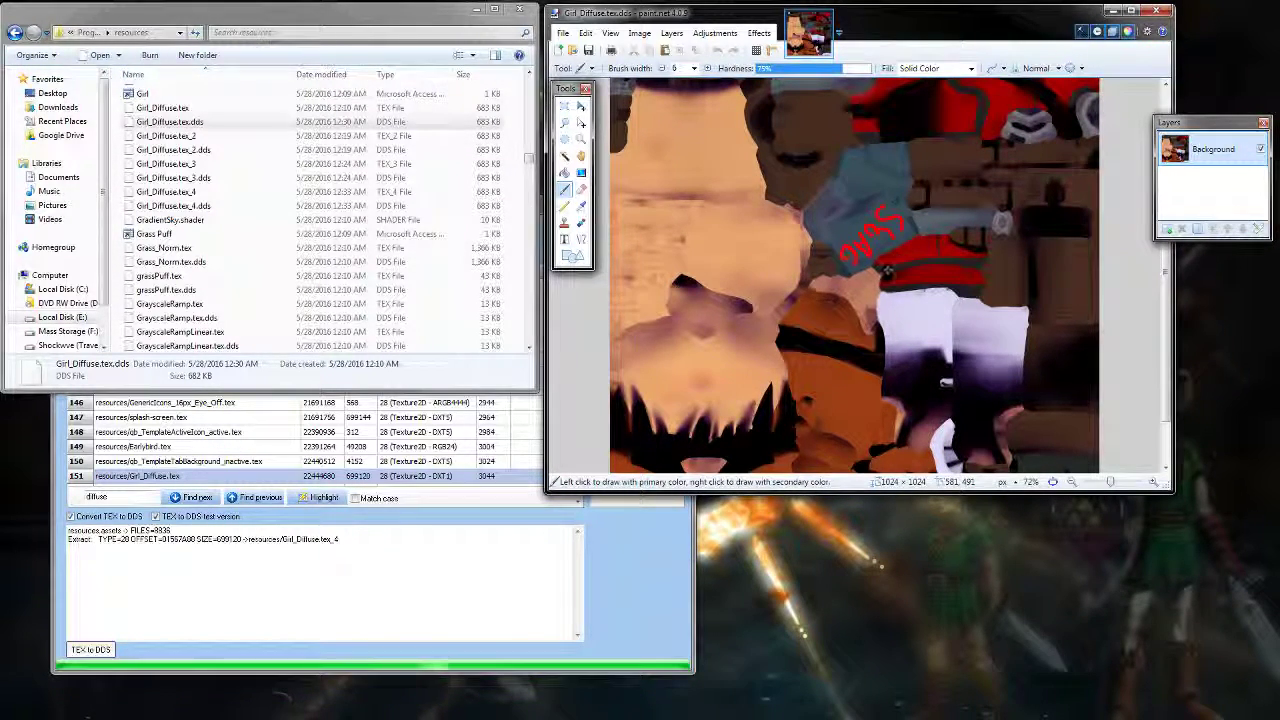
pyautogui.keyDown('ctrl'); pyautogui.scroll(-1, 860, 230); pyautogui.keyUp('ctrl')
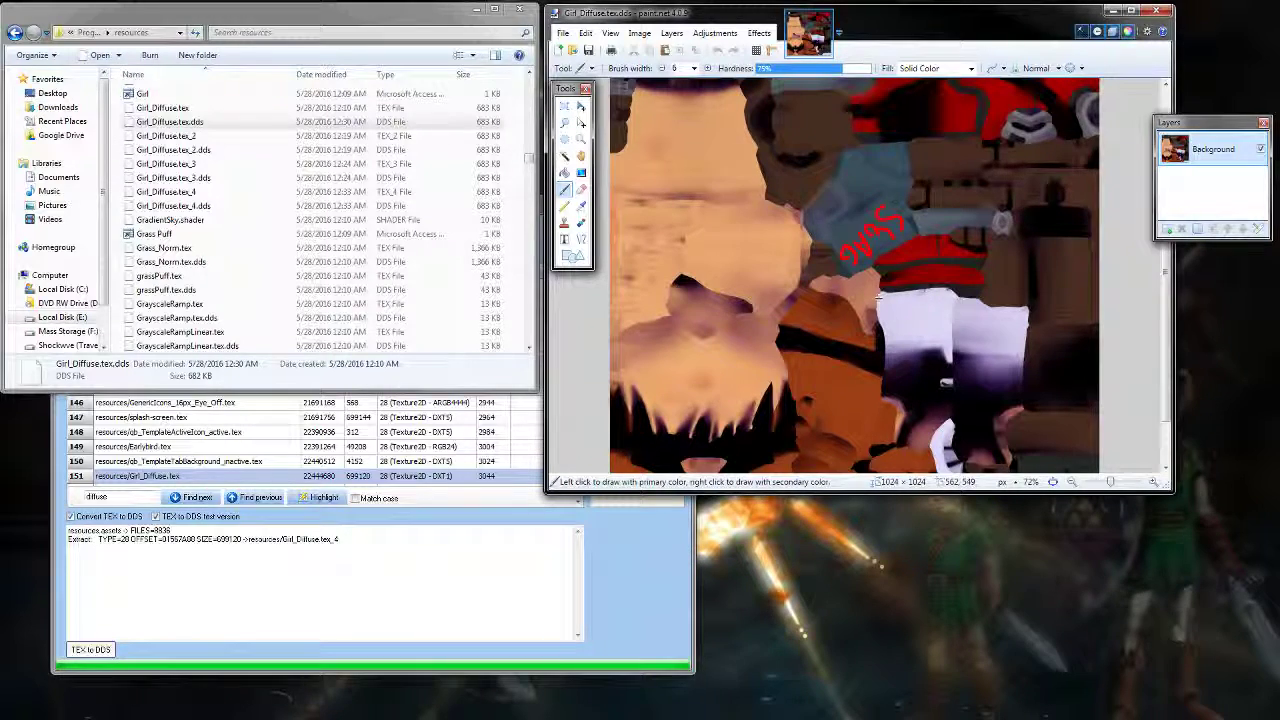
pyautogui.keyDown('ctrl'); pyautogui.scroll(-1, 861, 298); pyautogui.keyUp('ctrl')
pyautogui.keyDown('ctrl'); pyautogui.scroll(1, 903, 362); pyautogui.keyUp('ctrl')
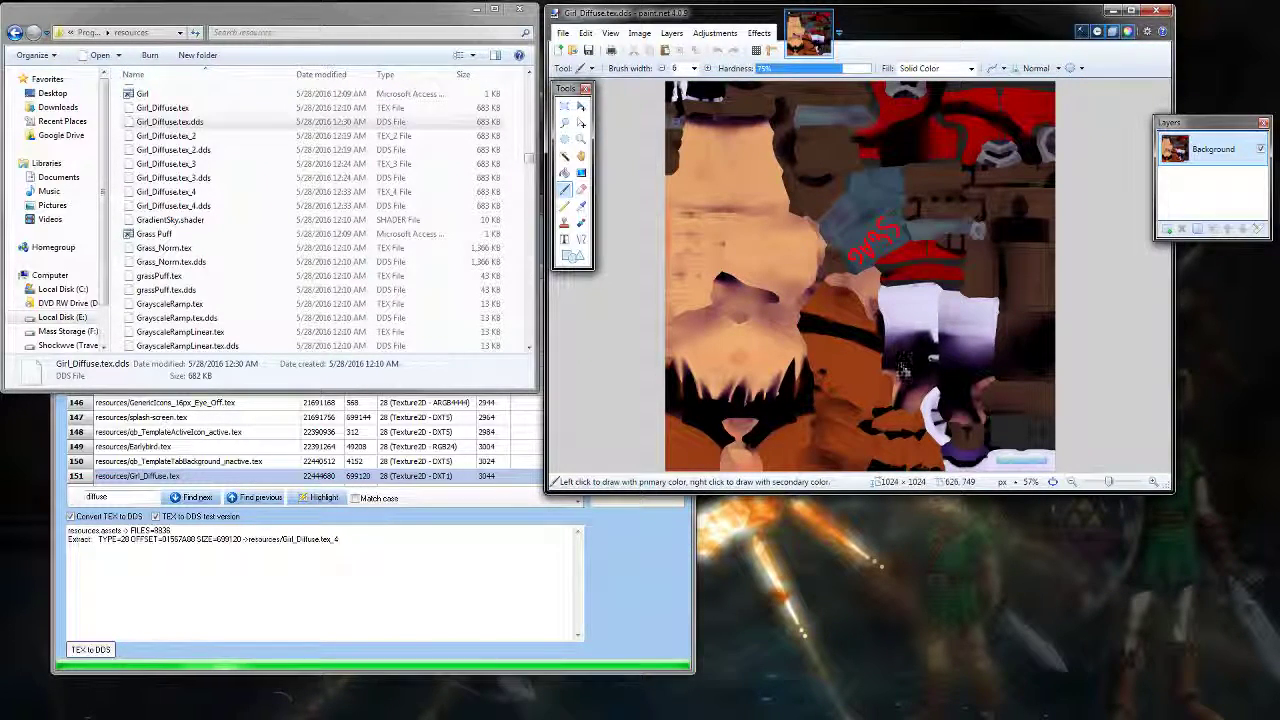
pyautogui.keyDown('ctrl'); pyautogui.scroll(-1, 916, 330); pyautogui.keyUp('ctrl')
pyautogui.keyDown('ctrl'); pyautogui.scroll(1, 916, 330); pyautogui.keyUp('ctrl')
pyautogui.keyDown('ctrl'); pyautogui.scroll(-1, 767, 352); pyautogui.keyUp('ctrl')
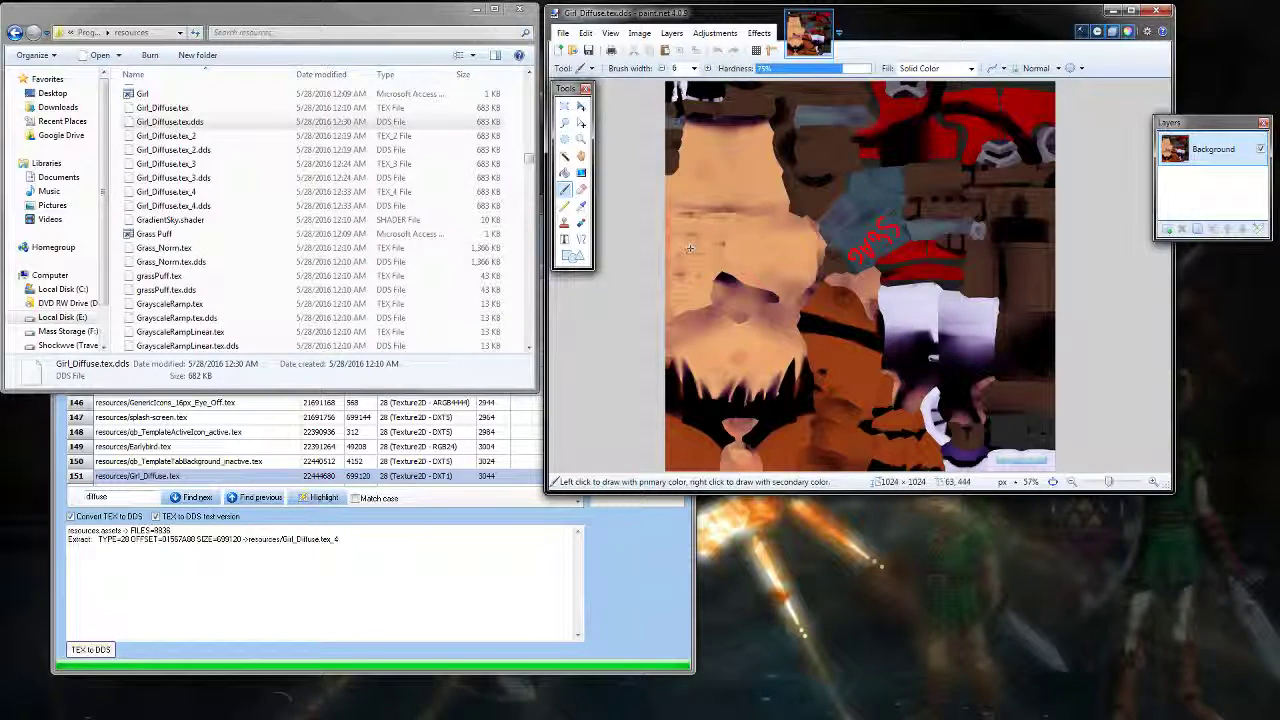
pyautogui.keyDown('ctrl'); pyautogui.scroll(1, 768, 264); pyautogui.keyUp('ctrl')
pyautogui.keyDown('ctrl'); pyautogui.scroll(-1, 1013, 273); pyautogui.keyUp('ctrl')
pyautogui.keyDown('ctrl'); pyautogui.scroll(1, 1013, 273); pyautogui.keyUp('ctrl')
pyautogui.keyDown('ctrl'); pyautogui.scroll(-1, 1030, 282); pyautogui.keyUp('ctrl')
# - Paint a filled purple circle on the brown stitched backpack area of the texture and add a yellow smiley face inside it
pyautogui.keyDown('ctrl'); pyautogui.scroll(3, 1046, 266); pyautogui.keyUp('ctrl')
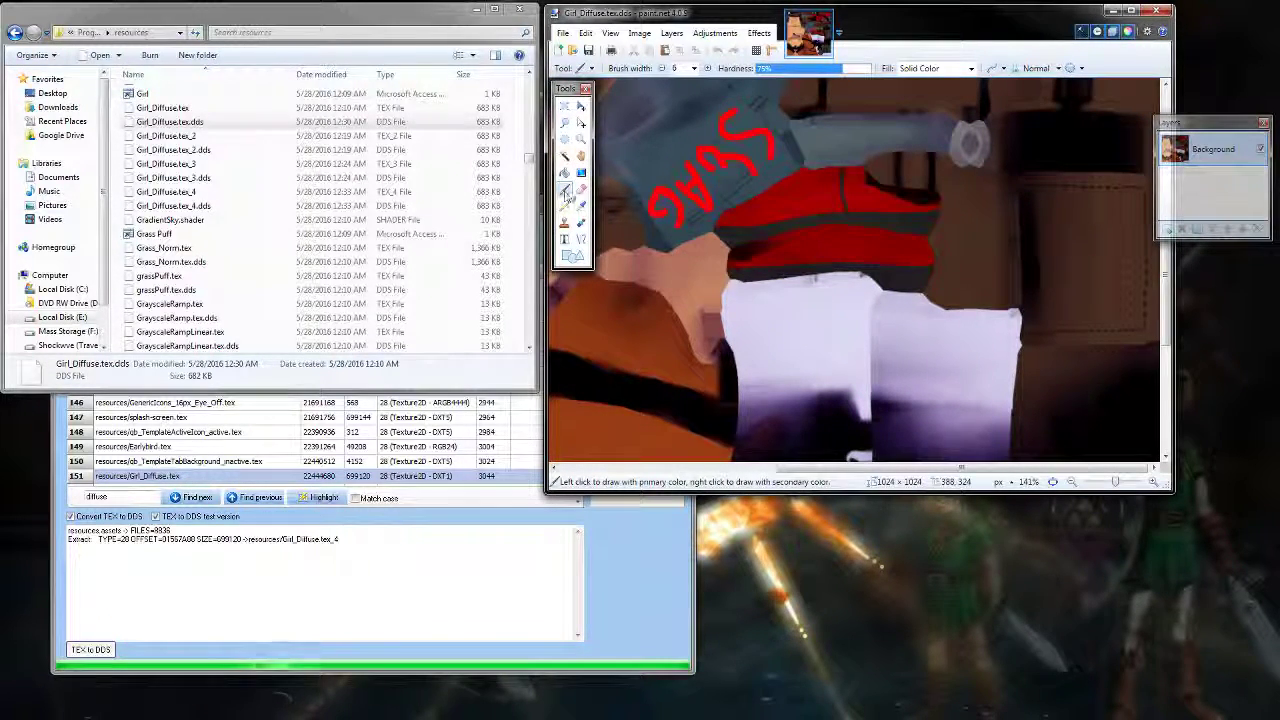
pyautogui.moveTo(371, 719); pyautogui.dragTo(396, 292)
pyautogui.click(364, 425)
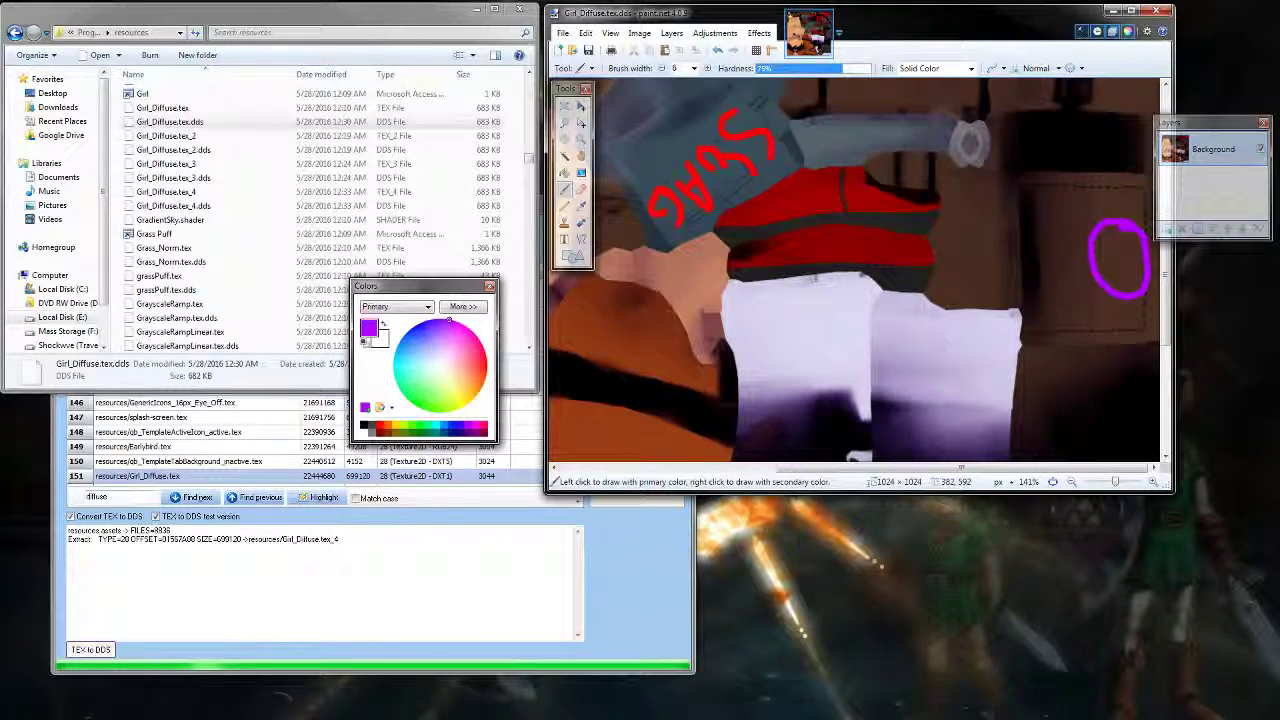
pyautogui.click(565, 172)
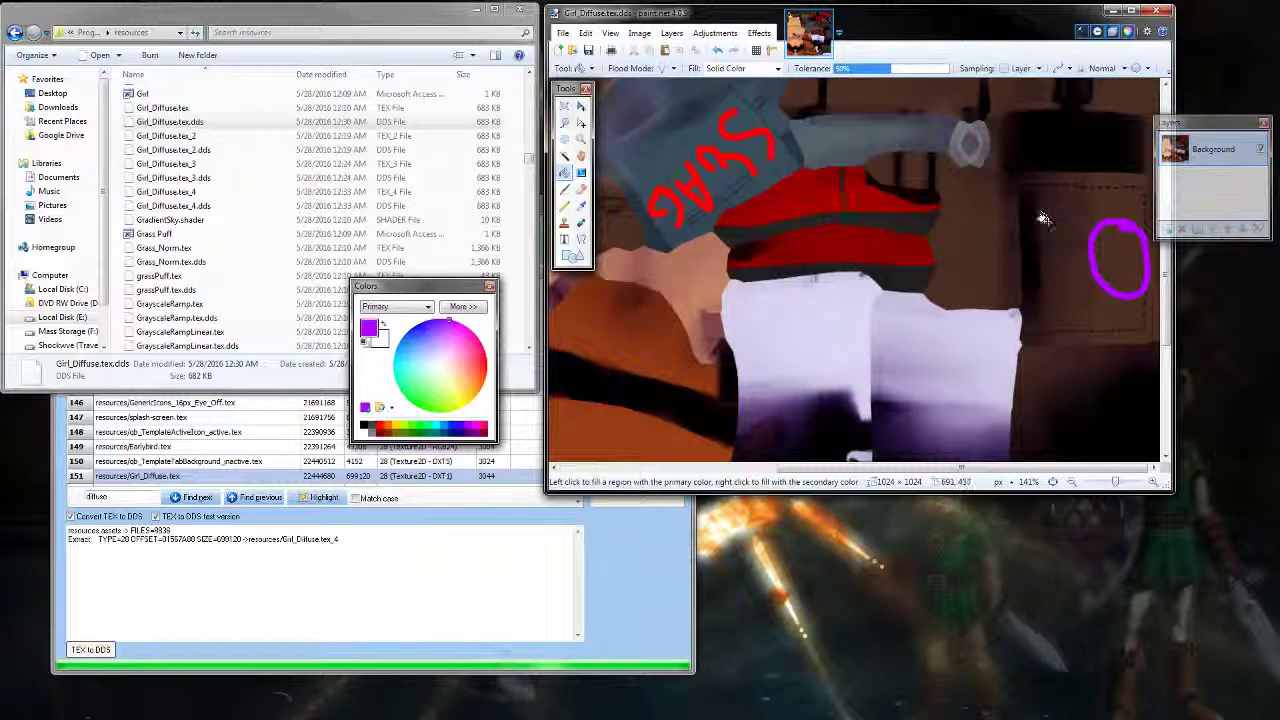
pyautogui.click(1128, 252)
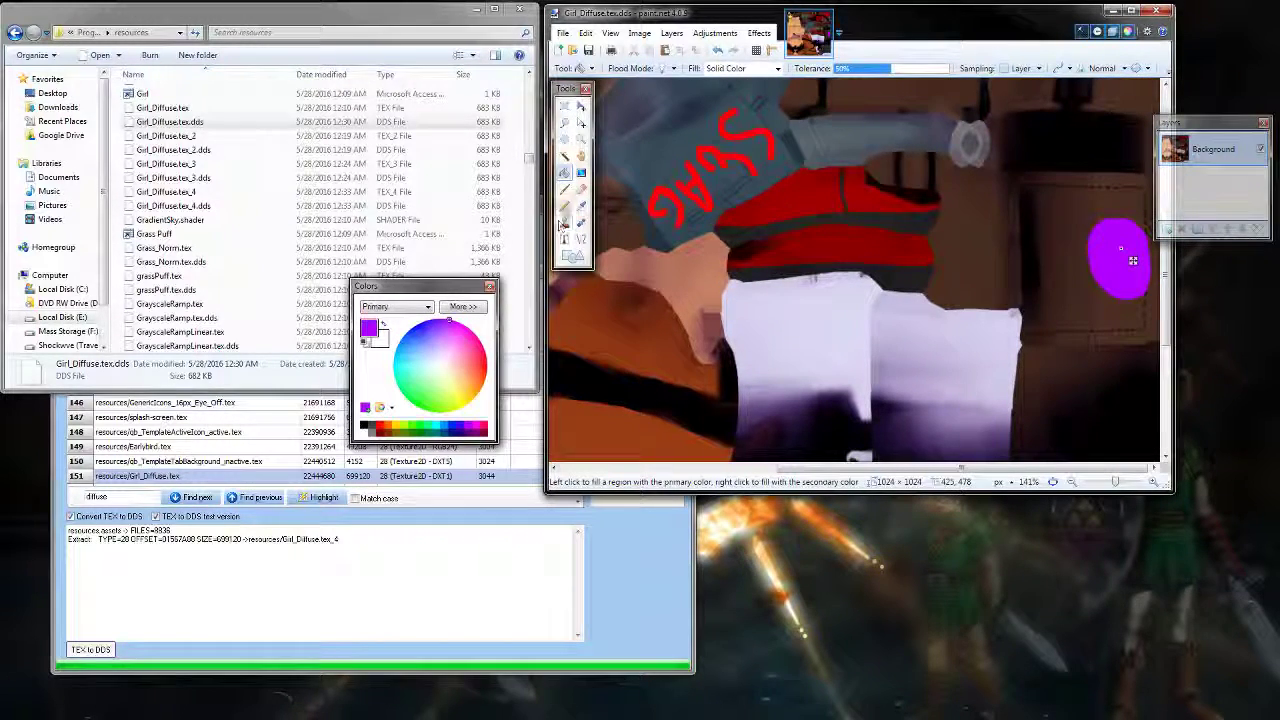
pyautogui.press('b')
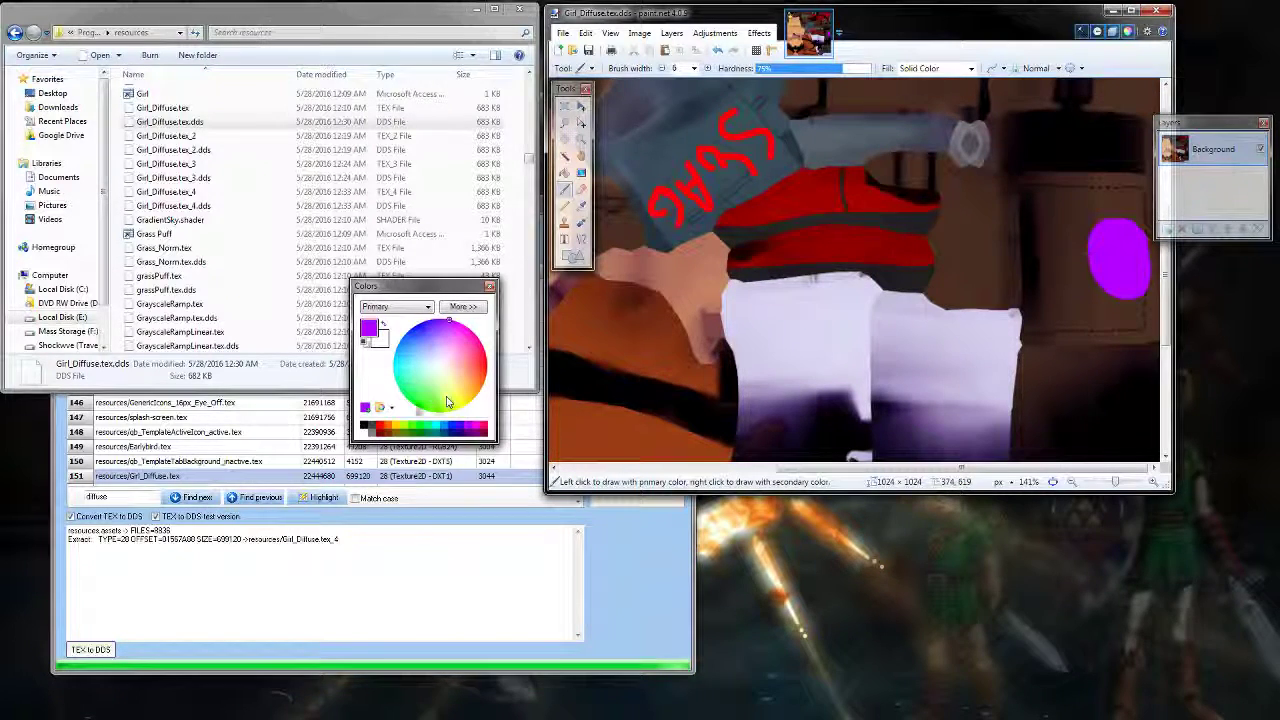
pyautogui.moveTo(1104, 246)
pyautogui.mouseDown()
pyautogui.moveTo(1120, 246)
pyautogui.moveTo(1120, 271)
pyautogui.moveTo(1141, 256)
pyautogui.mouseUp()
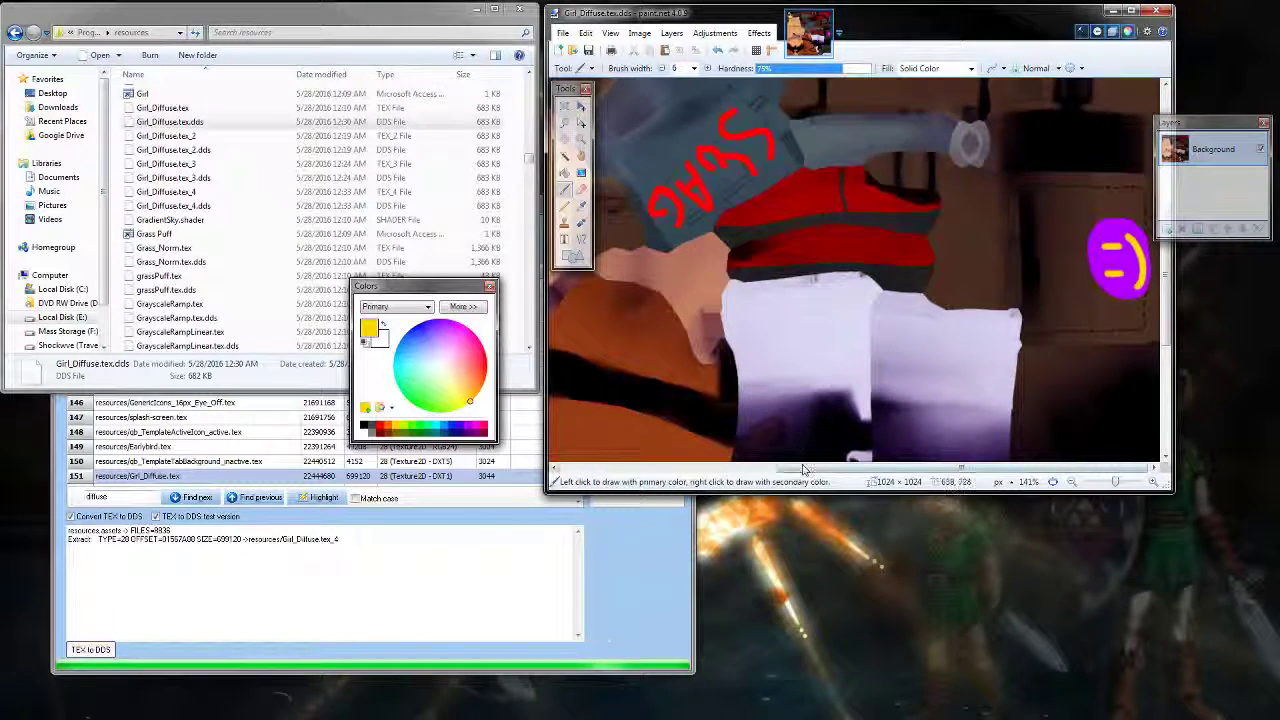
# - Select a region of about 241 × 201 pixels around the red lettering on the blue shirt and place a copy beside it
pyautogui.moveTo(801, 468); pyautogui.dragTo(741, 469)
pyautogui.hscroll(-6, 855, 270)
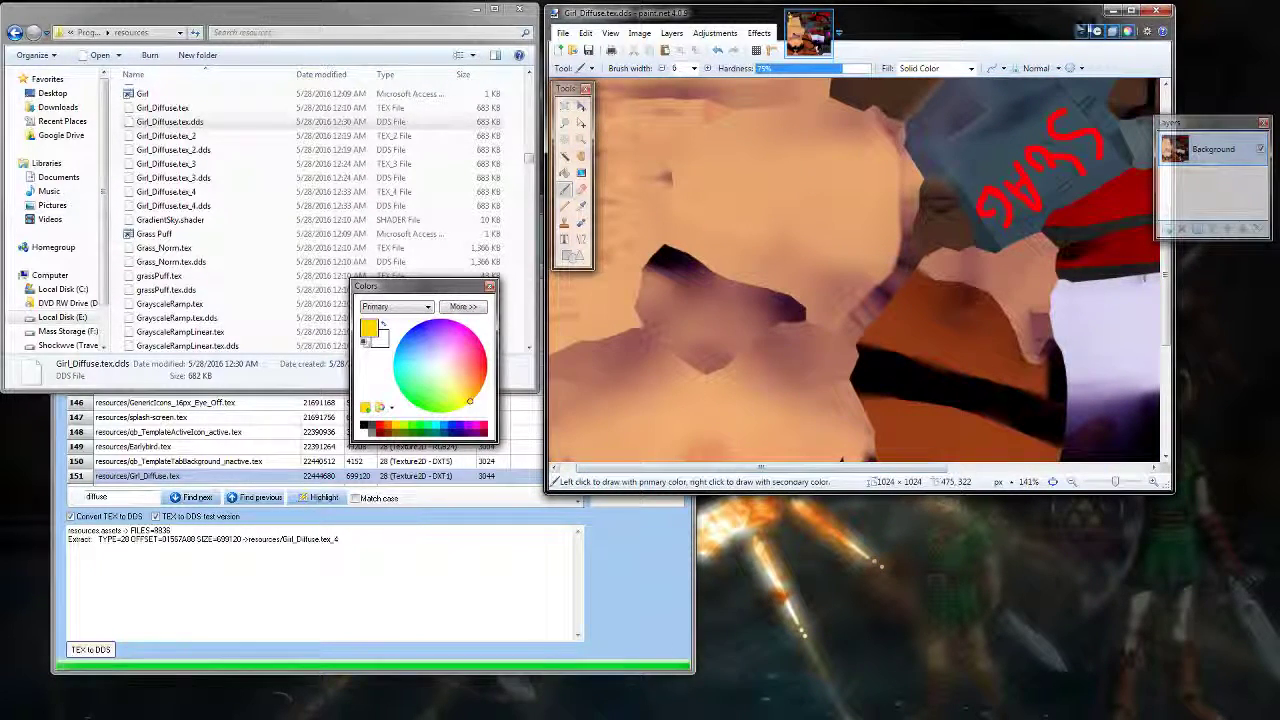
pyautogui.scroll(3, 903, 346)
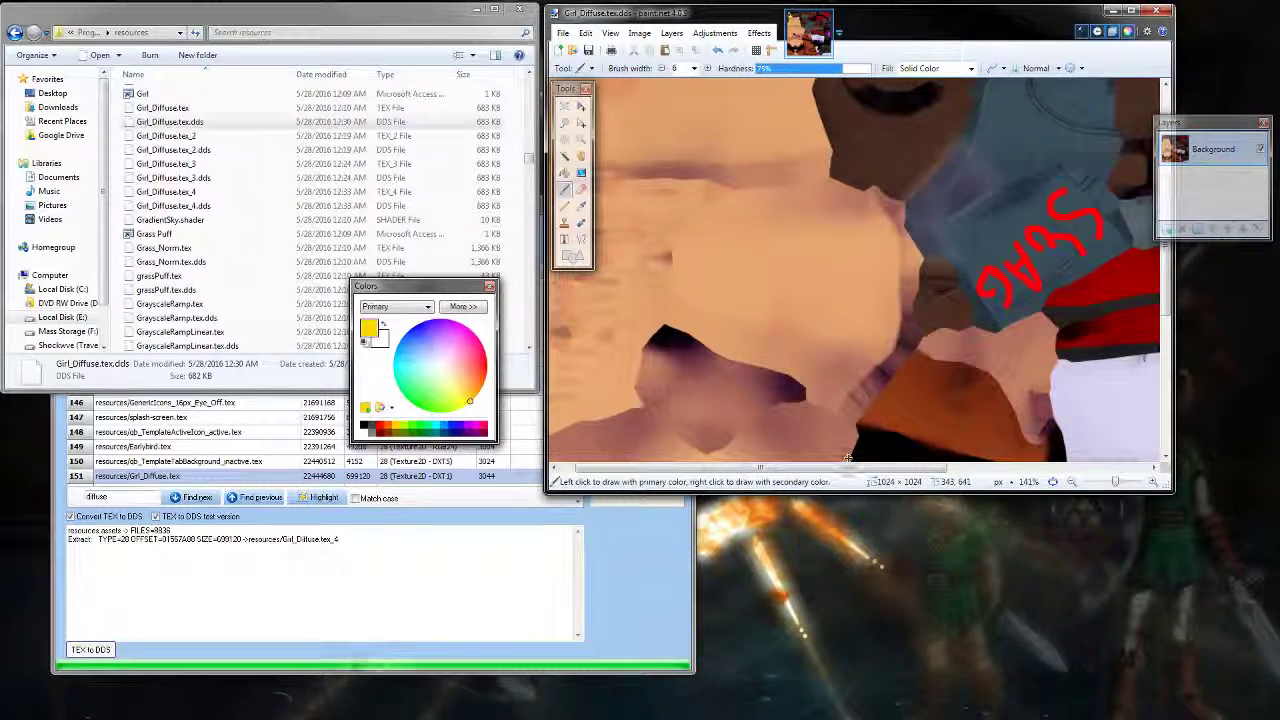
pyautogui.hscroll(6, 903, 346)
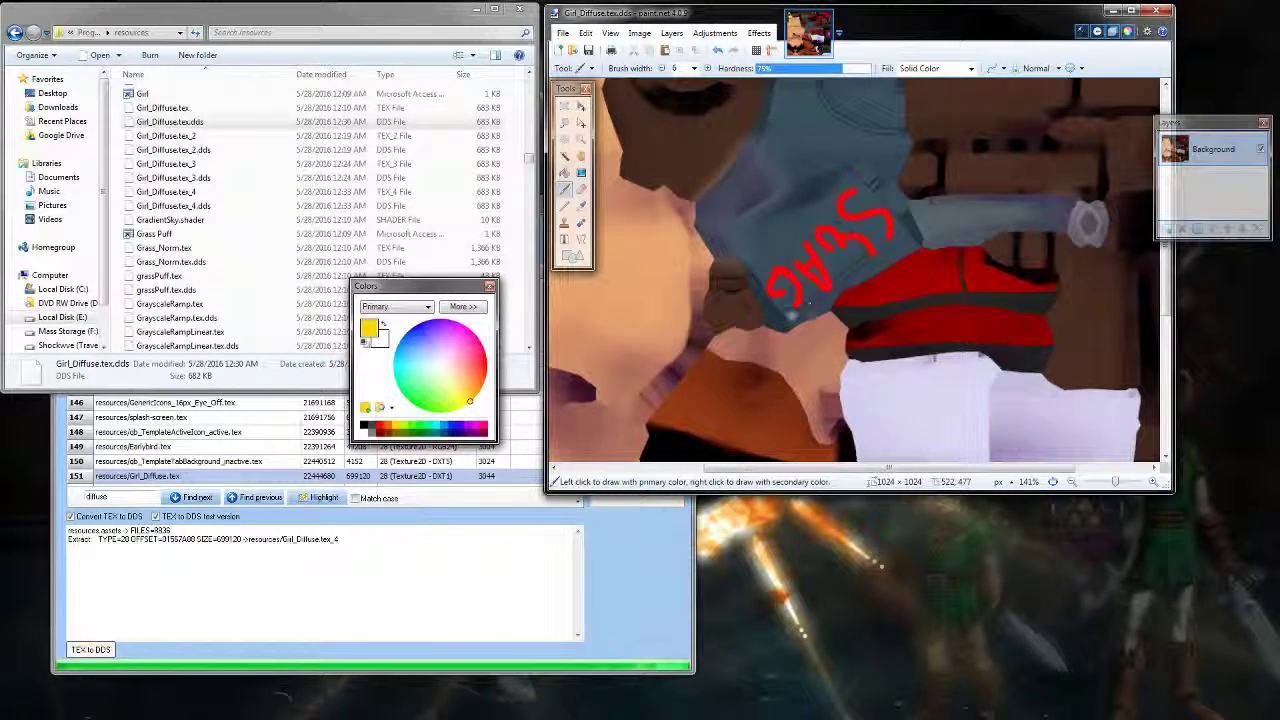
pyautogui.click(485, 314)
pyautogui.click(565, 106)
pyautogui.moveTo(905, 150); pyautogui.dragTo(679, 340)
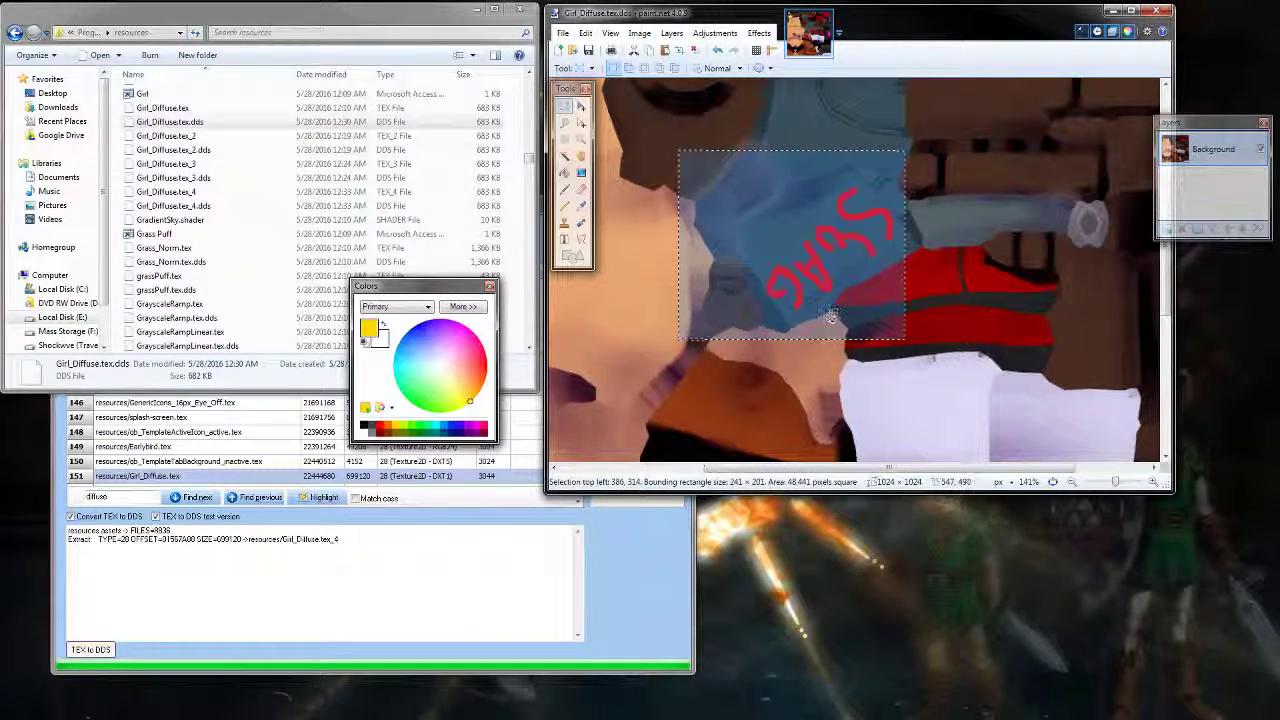
pyautogui.press('m')
pyautogui.keyDown('ctrl'); pyautogui.moveTo(856, 254); pyautogui.dragTo(727, 317); pyautogui.keyUp('ctrl')
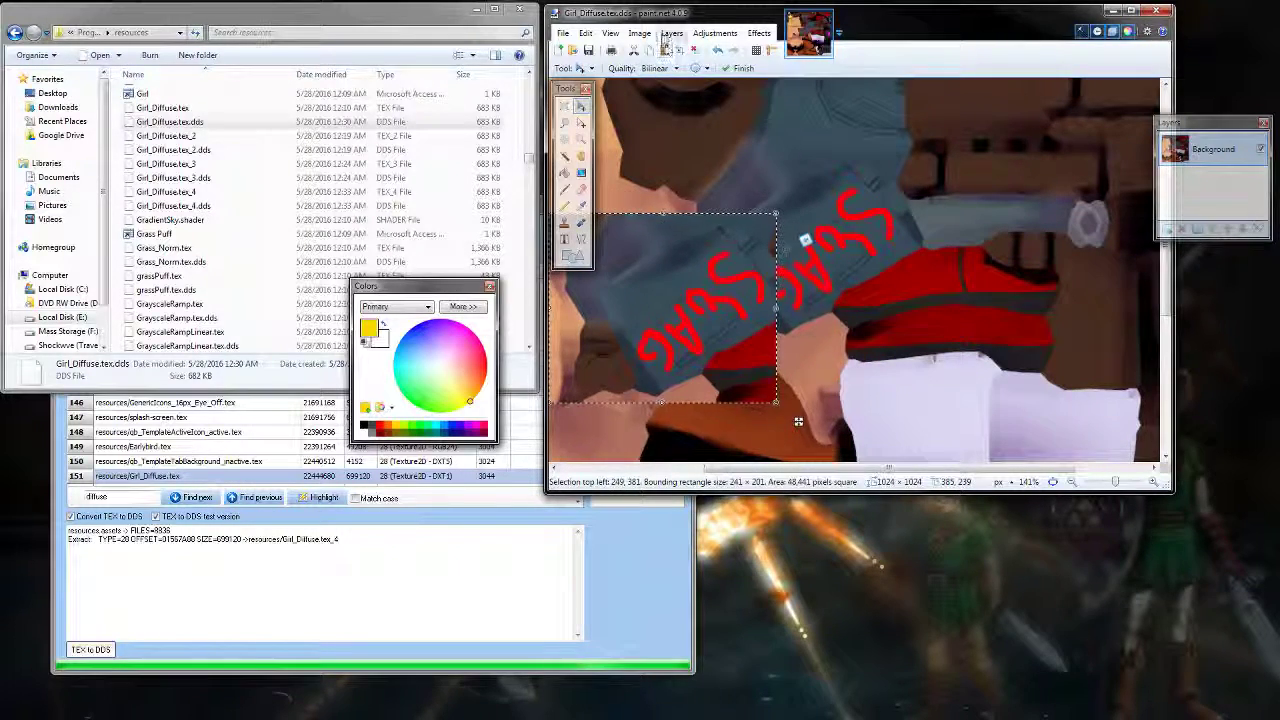
# - Try flipping the image horizontally and vertically with the copied region active, and undo the flips and the copy's placement
pyautogui.click(639, 33)
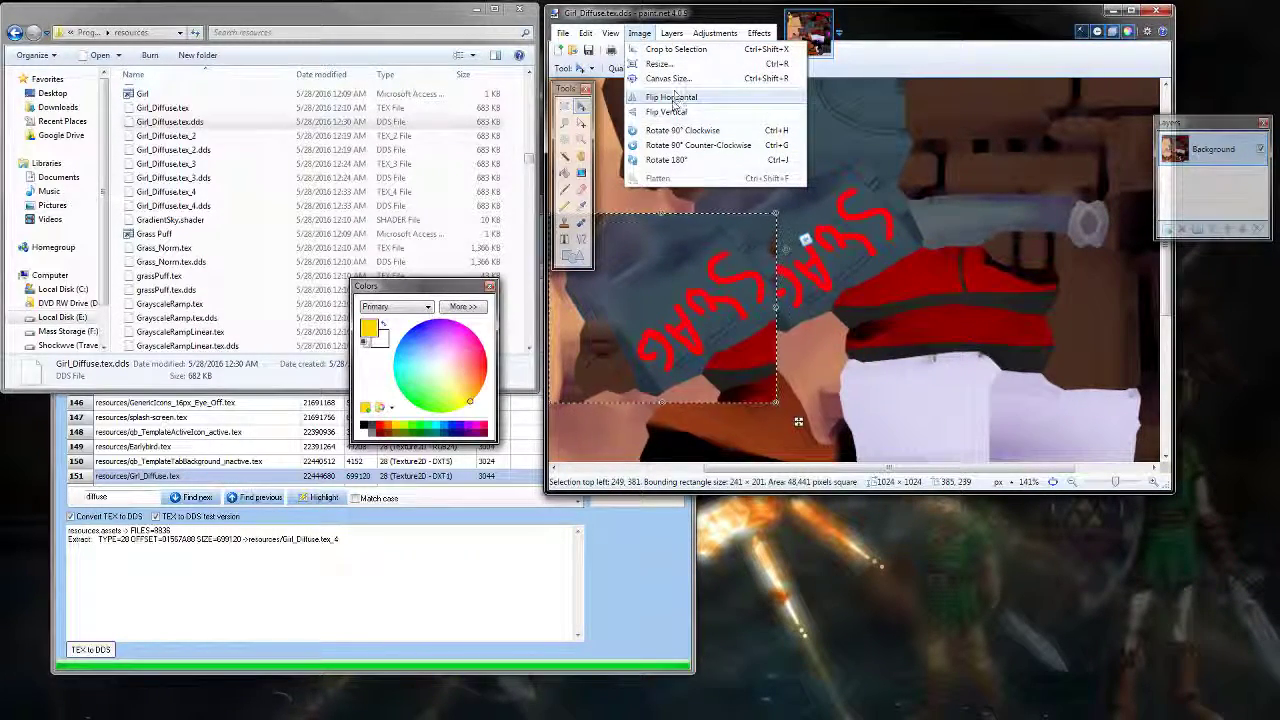
pyautogui.click(675, 97)
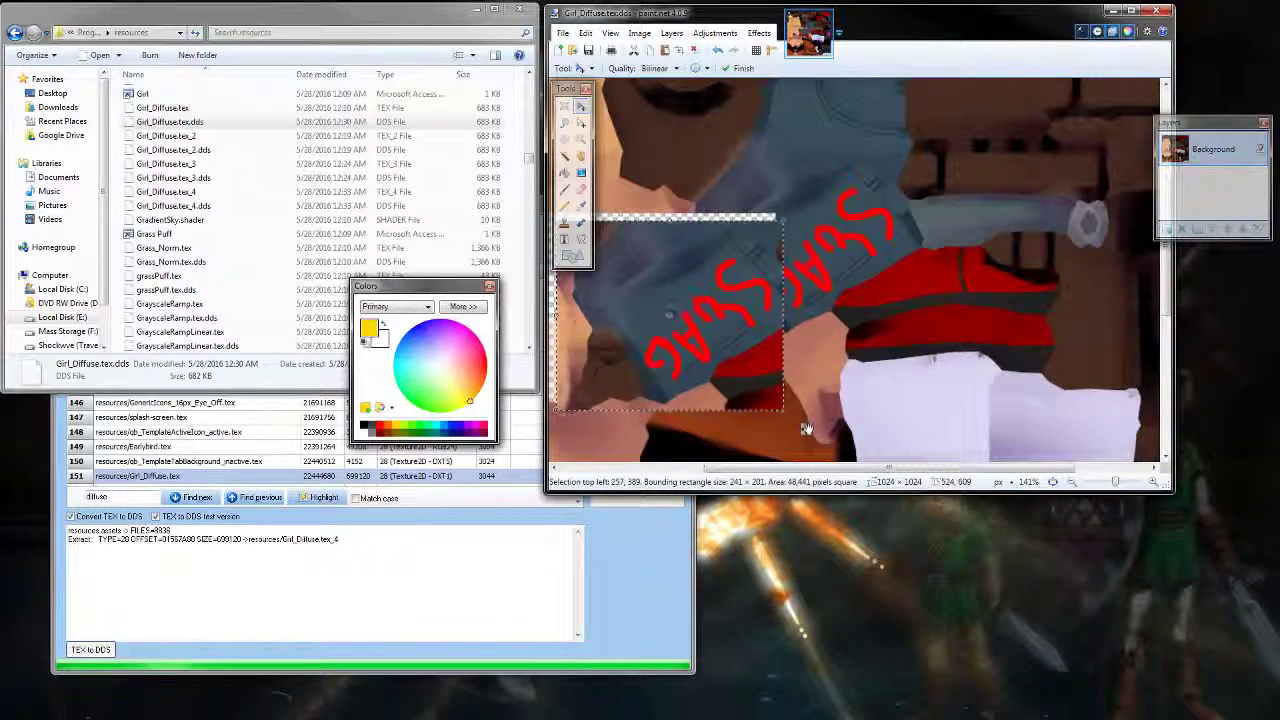
pyautogui.moveTo(805, 424); pyautogui.dragTo(682, 426)
pyautogui.click(639, 33)
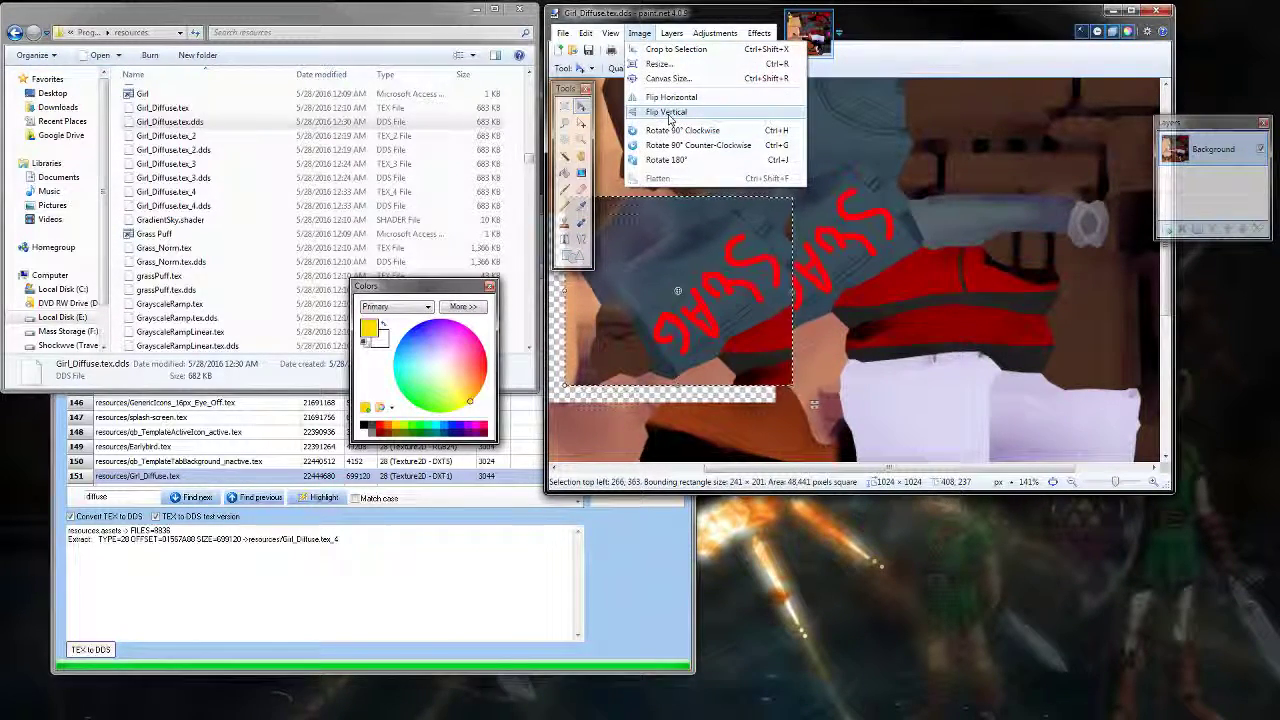
pyautogui.click(668, 113)
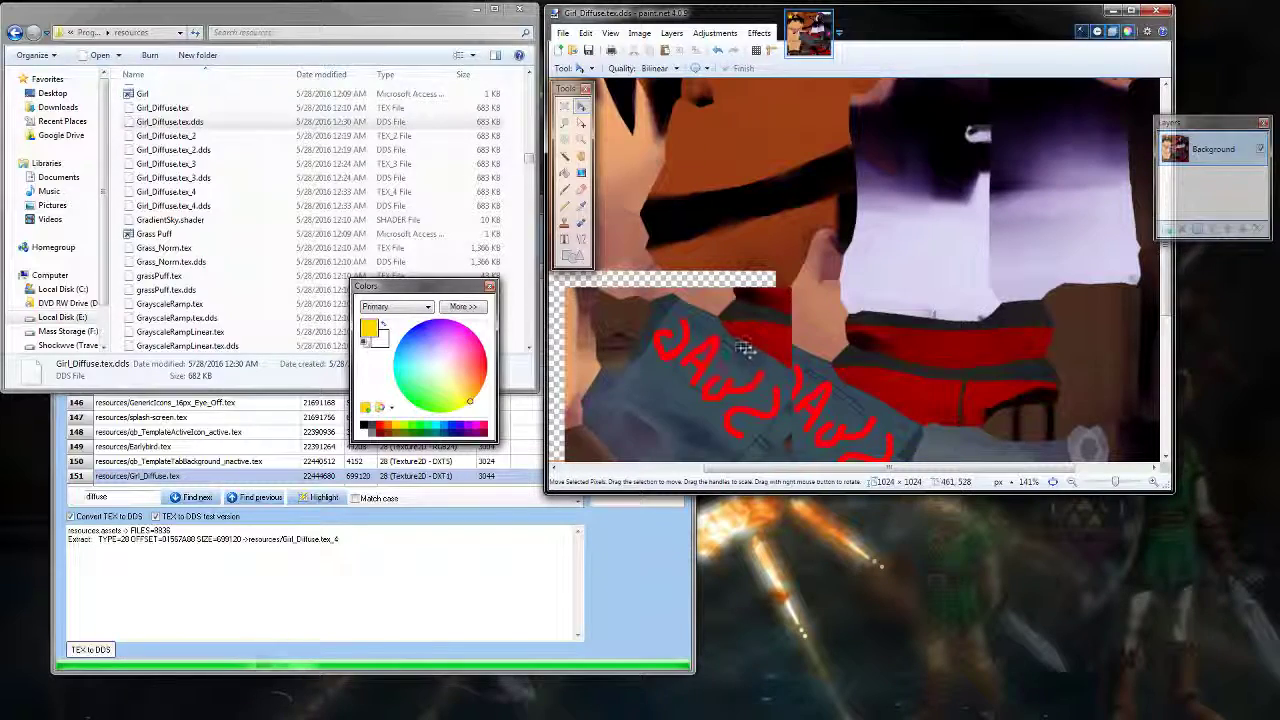
pyautogui.hotkey('ctrl', 'z')
pyautogui.moveTo(805, 430); pyautogui.dragTo(928, 358)
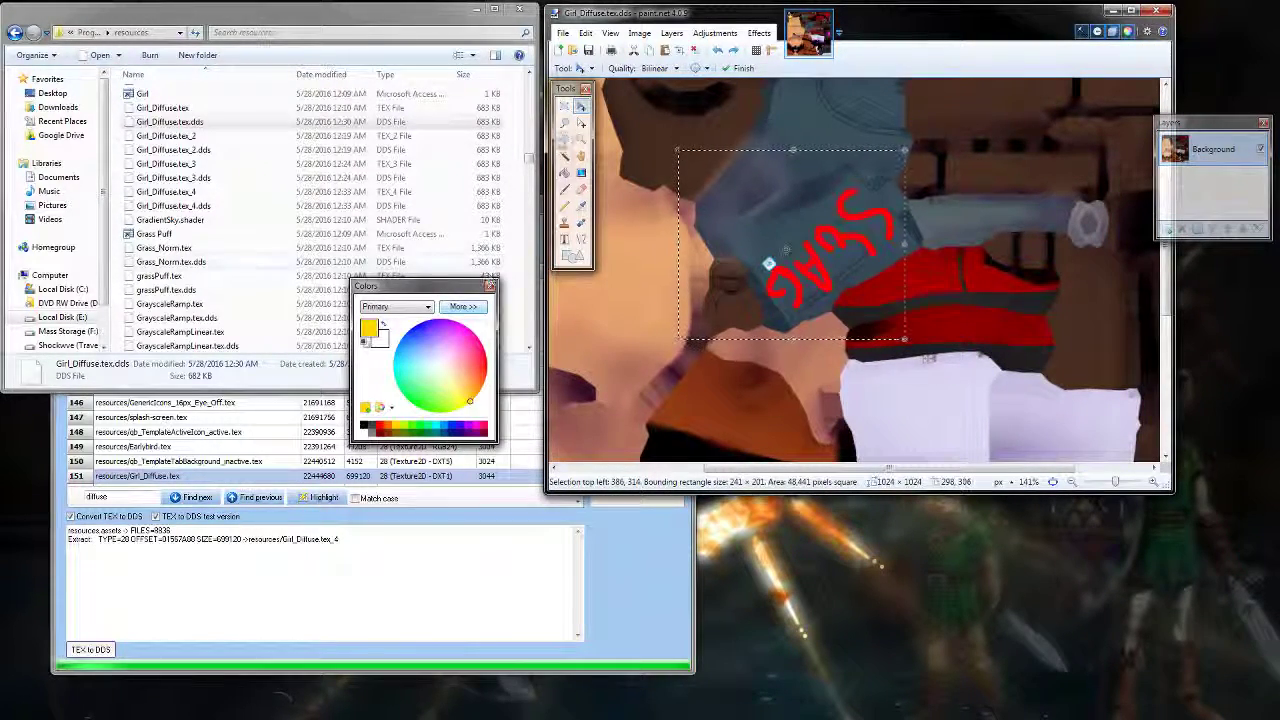
# - Clear the selection, try a yellow brush line along the edge of the blue shirt, and undo the stroke
pyautogui.click(566, 193)
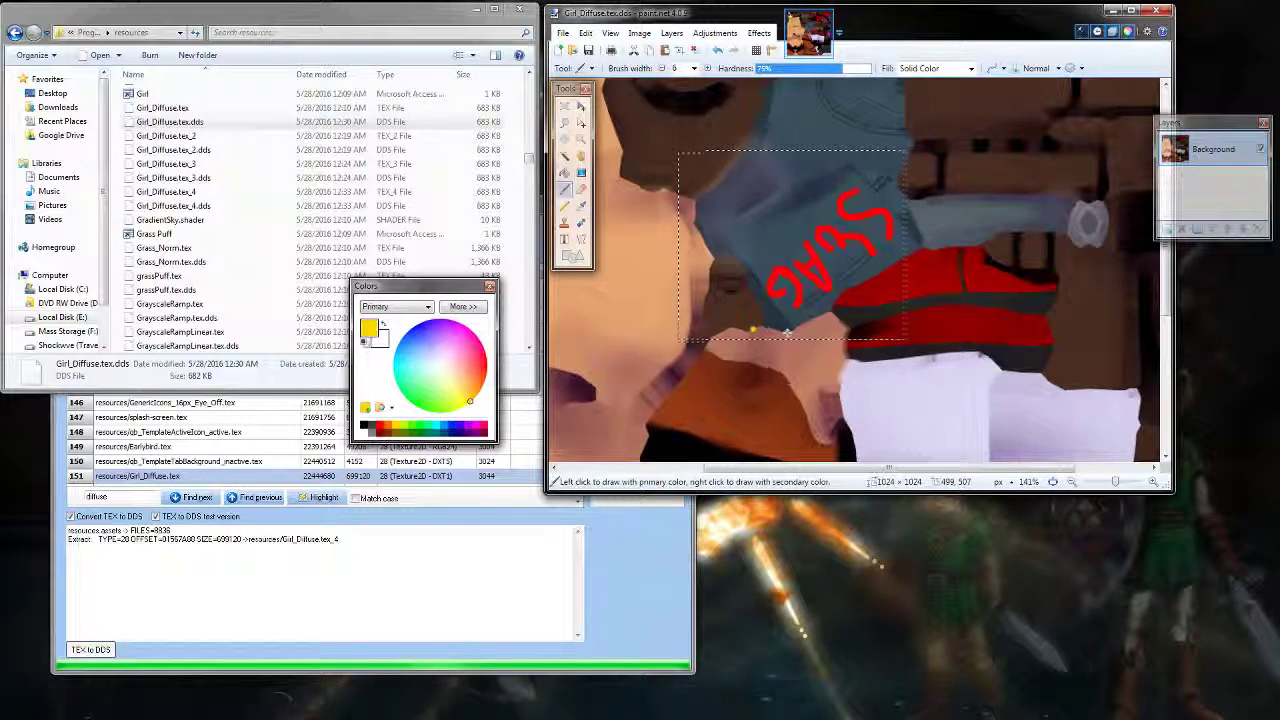
pyautogui.hotkey('ctrl', 'z')
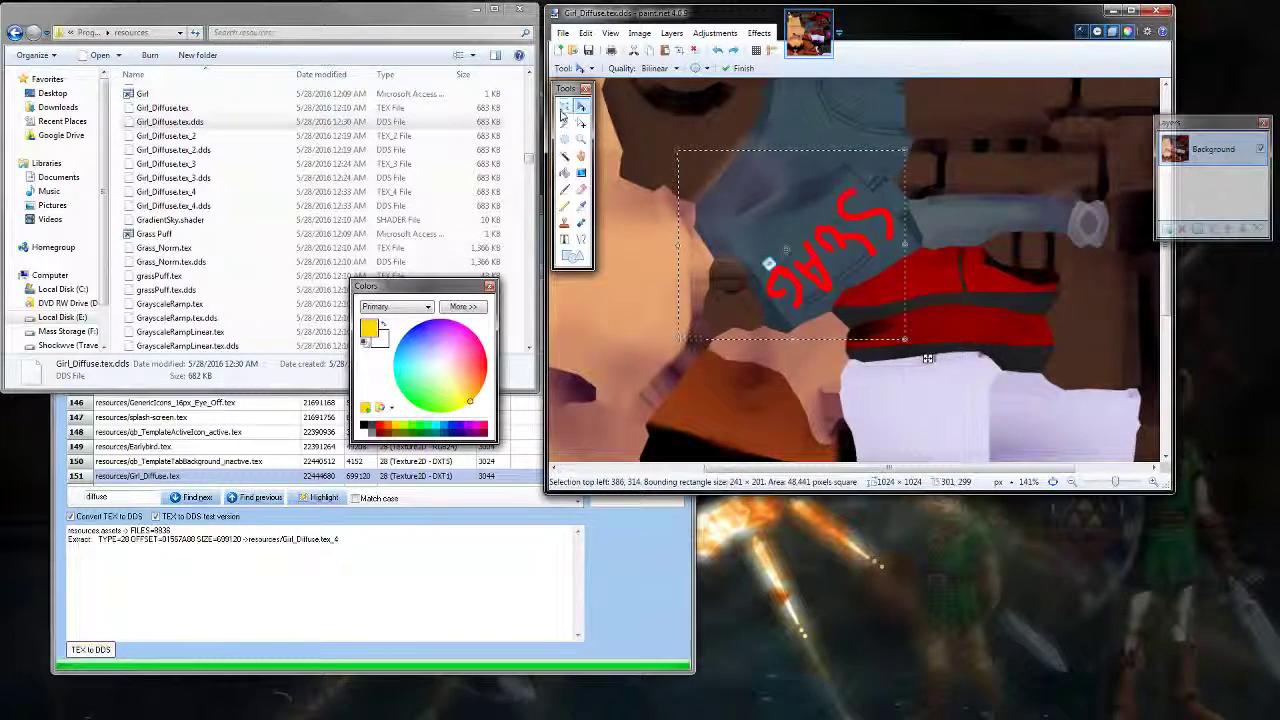
pyautogui.click(565, 106)
pyautogui.click(652, 204)
pyautogui.click(564, 189)
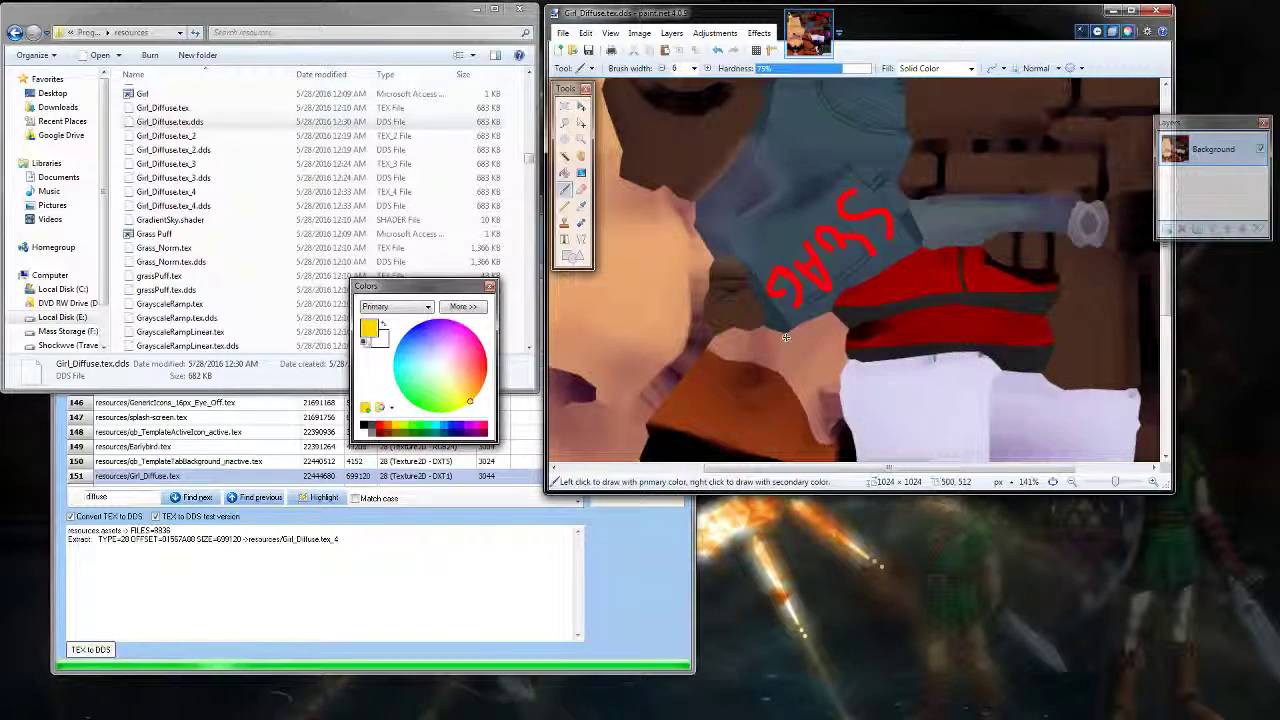
pyautogui.moveTo(737, 275); pyautogui.dragTo(787, 338)
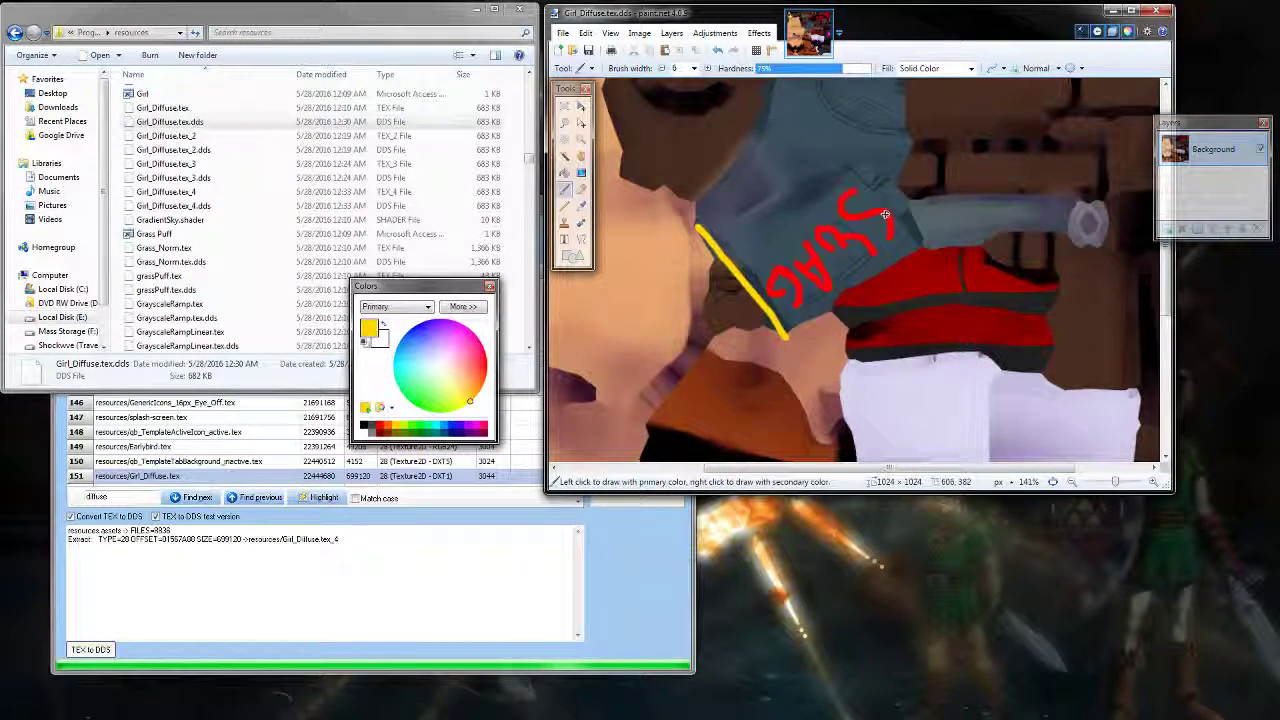
pyautogui.hotkey('ctrl', 'z')
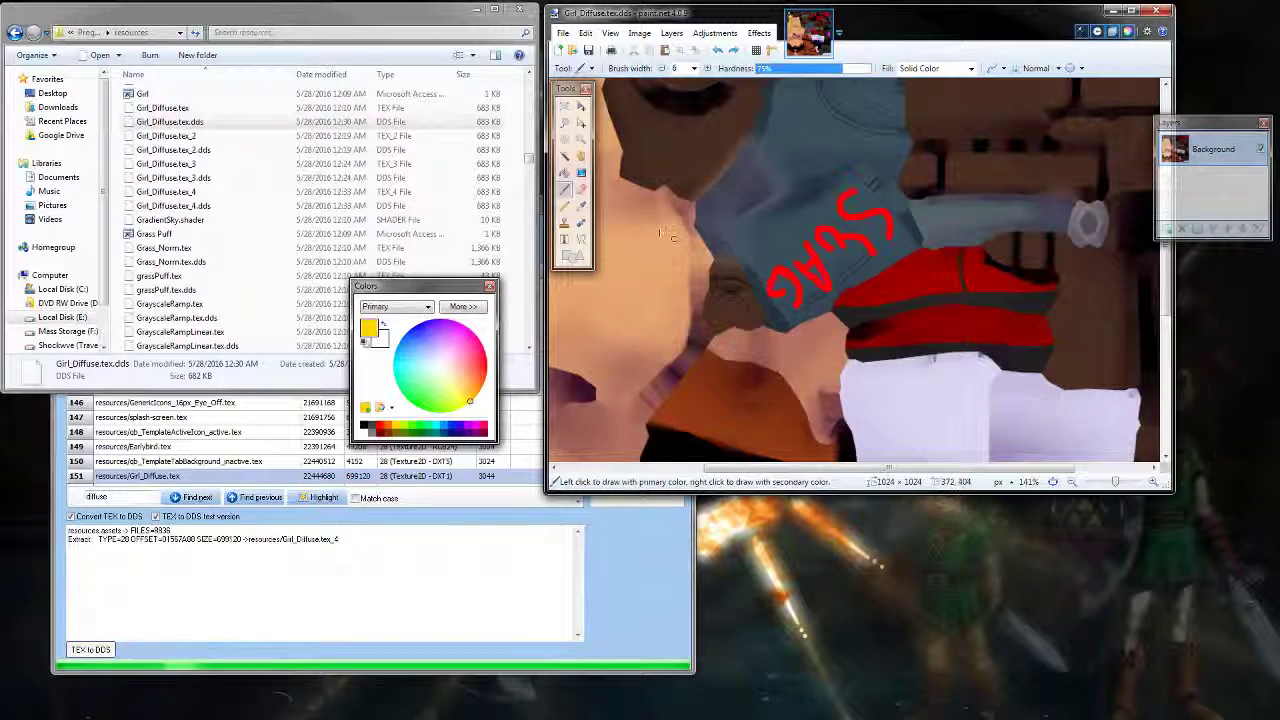
# - Save the edited texture over Girl_Diffuse.tex.dds in the resources folder as DXT1 (Opaque/1-bit Alpha) with Cluster fit and mip maps generated
pyautogui.click(563, 33)
pyautogui.click(589, 141)
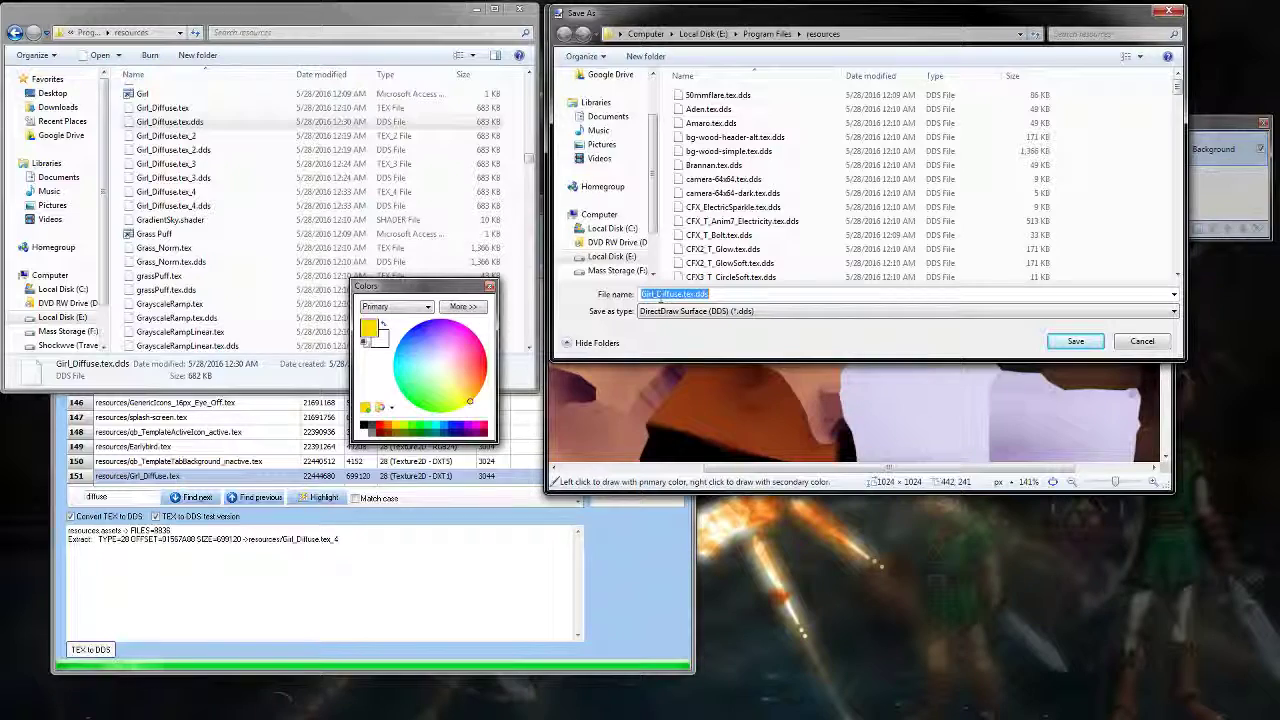
pyautogui.press('Return')
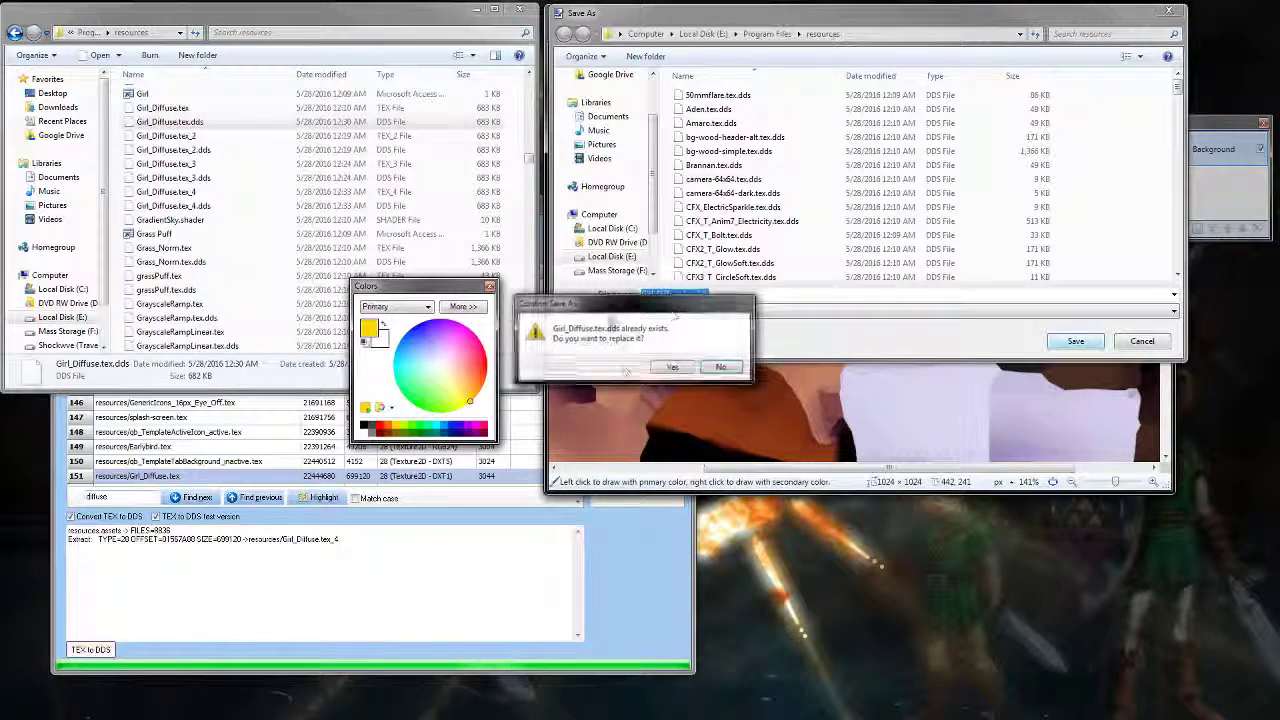
pyautogui.click(700, 357)
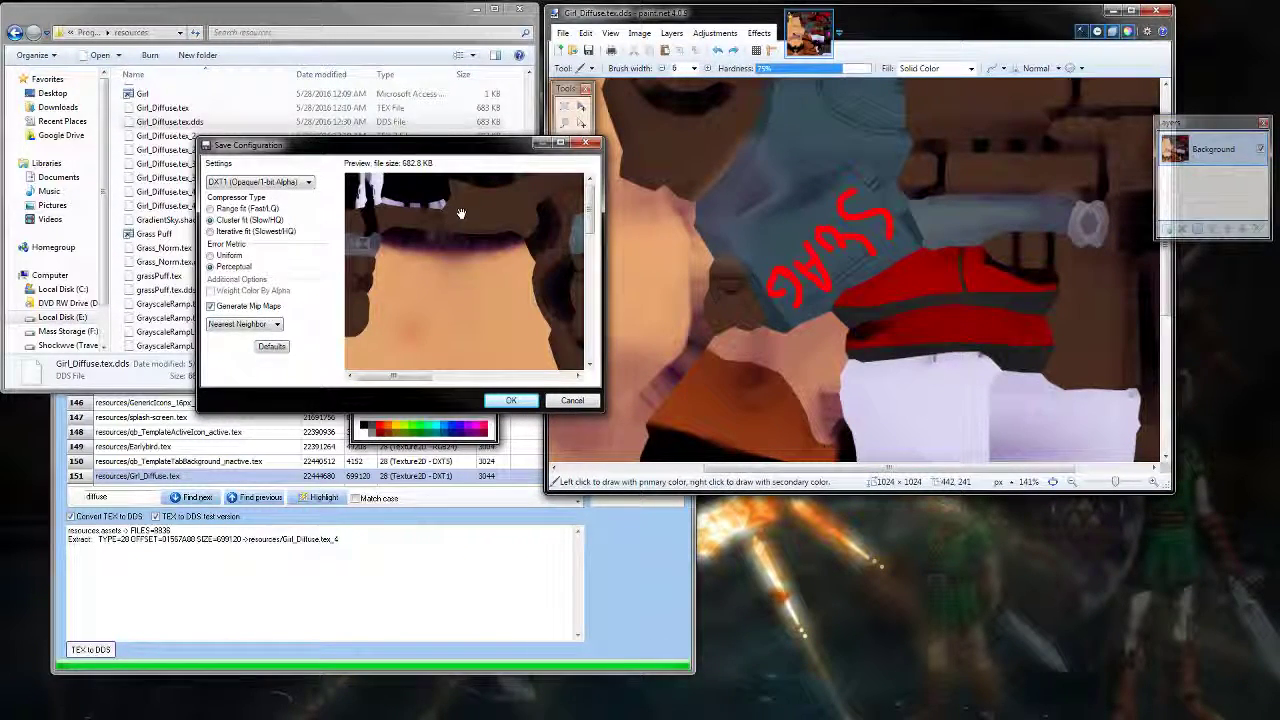
pyautogui.moveTo(424, 156)
pyautogui.mouseDown()
pyautogui.moveTo(346, 150)
pyautogui.moveTo(338, 183)
pyautogui.moveTo(464, 196)
pyautogui.moveTo(513, 152)
pyautogui.moveTo(477, 140)
pyautogui.moveTo(492, 137)
pyautogui.mouseUp()
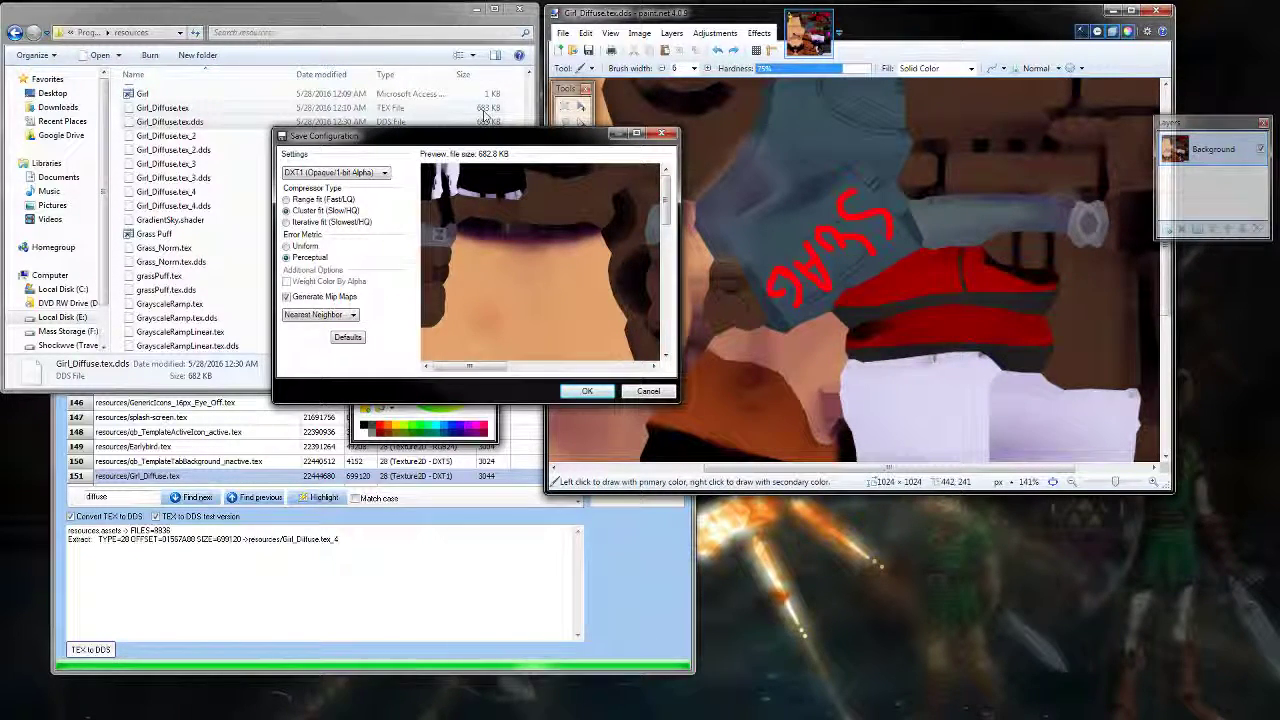
pyautogui.moveTo(484, 138); pyautogui.dragTo(482, 145)
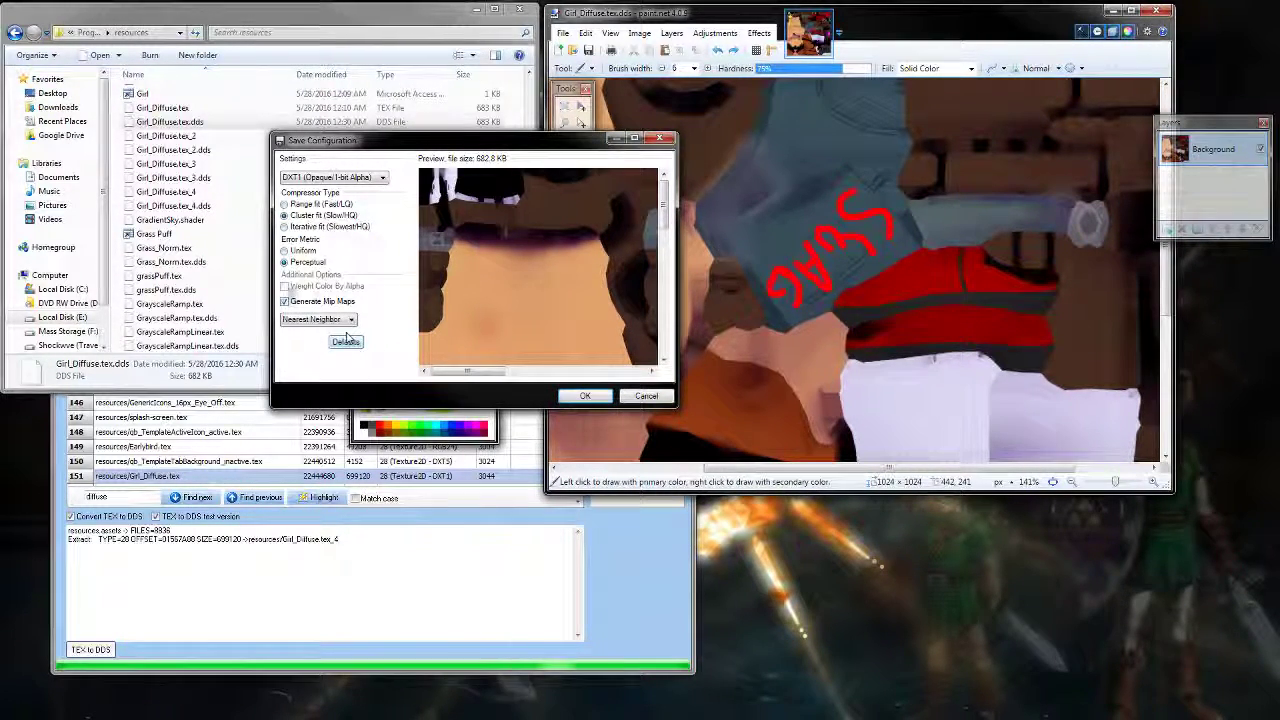
pyautogui.click(584, 395)
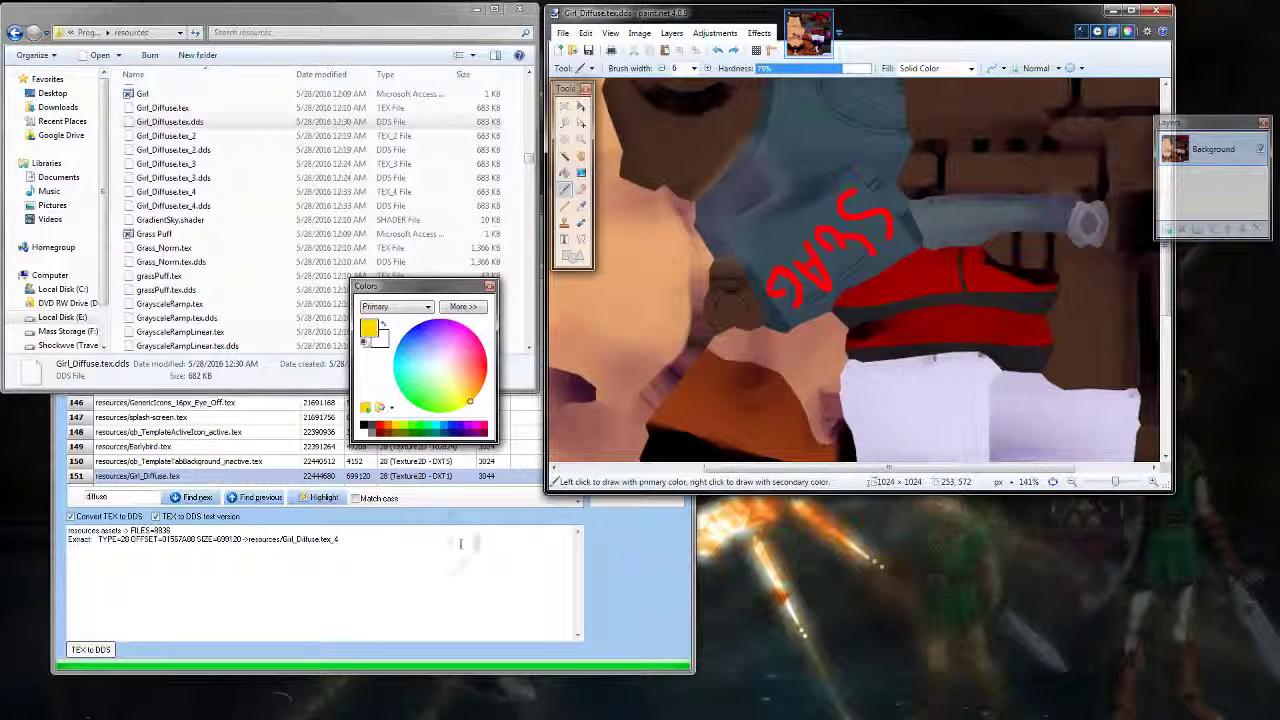
# - Check the saved Girl_Diffuse.tex.dds in the resources folder, and import it from DDS into resources/Girl_Diffuse.tex in Unity Assets Explorer
pyautogui.click(278, 123)
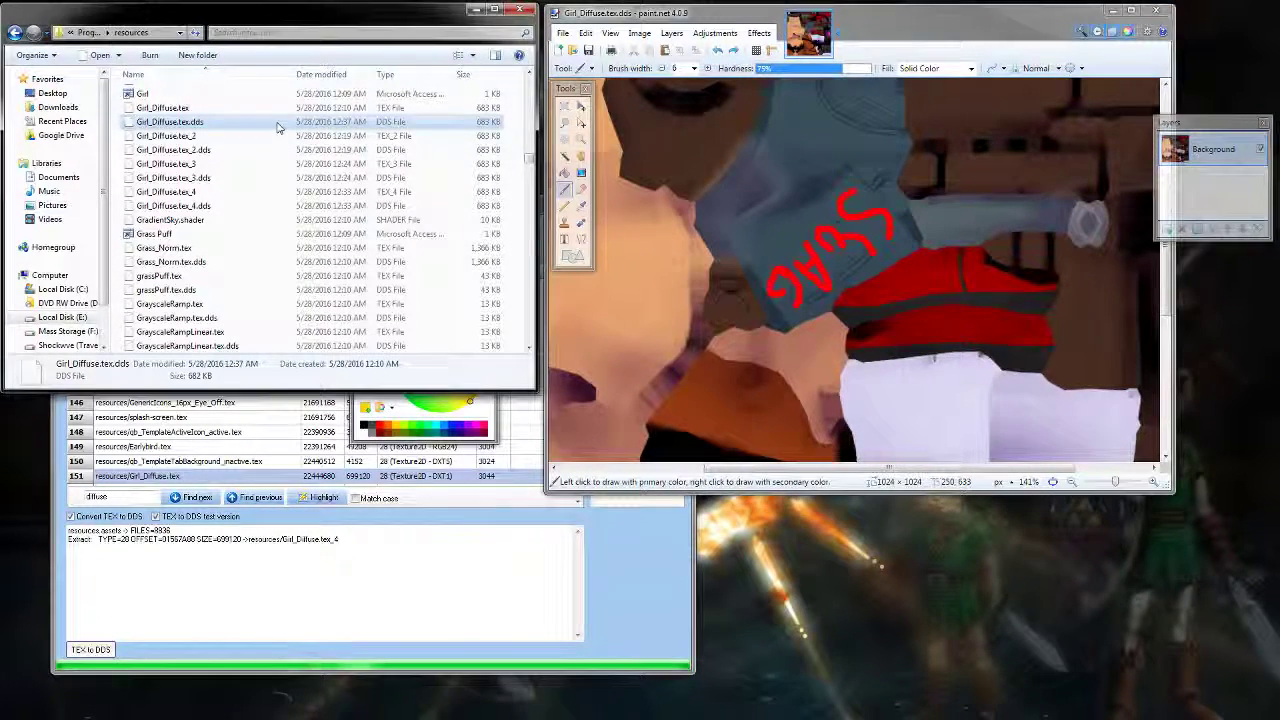
pyautogui.click(634, 554)
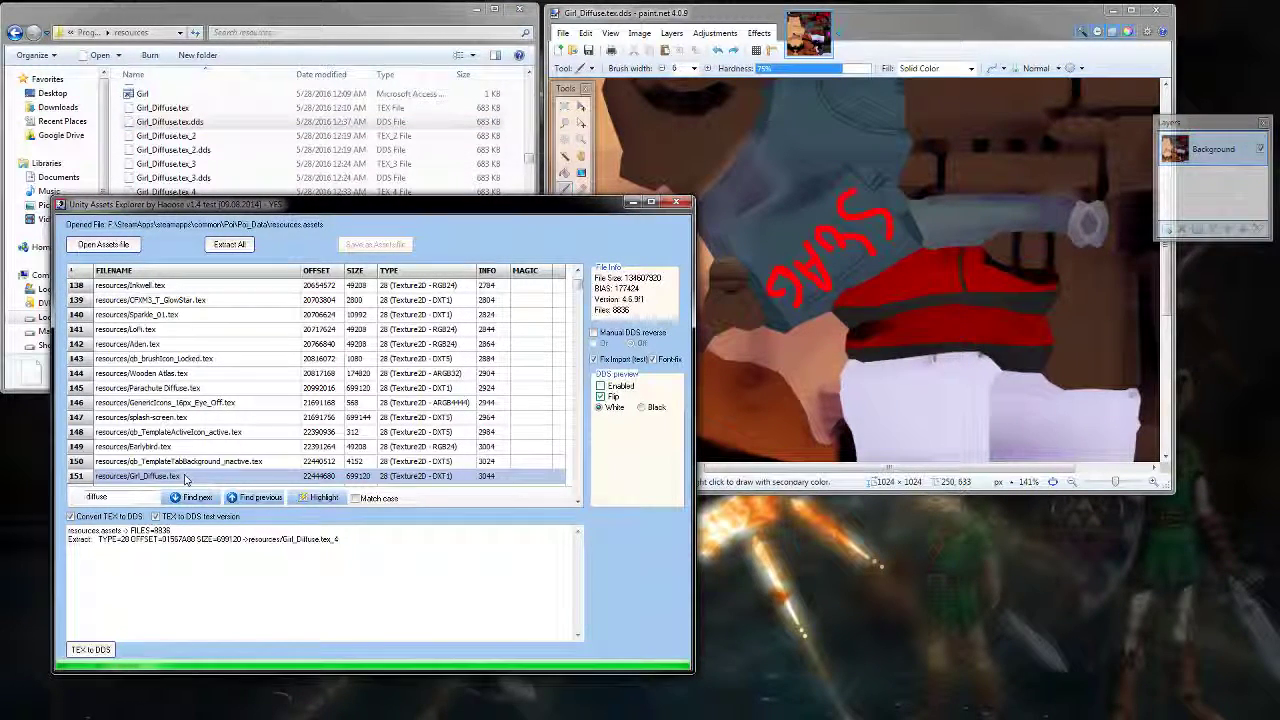
pyautogui.rightClick(184, 477)
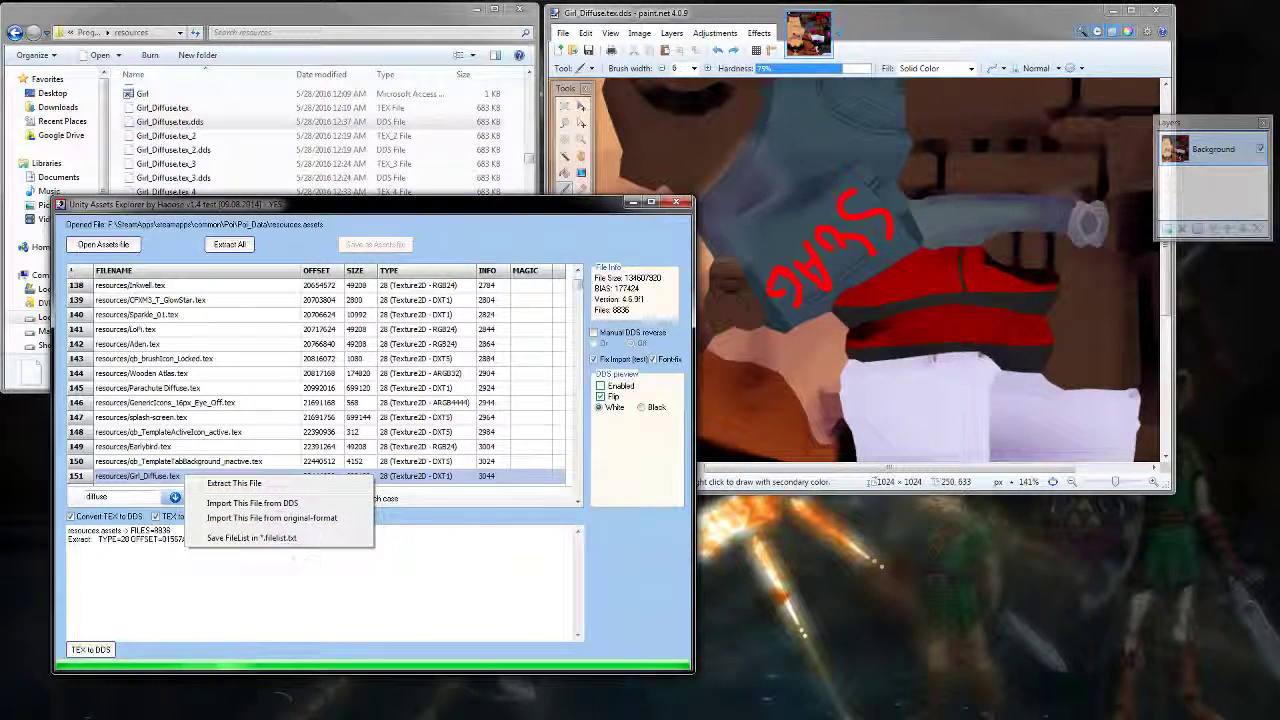
pyautogui.click(264, 505)
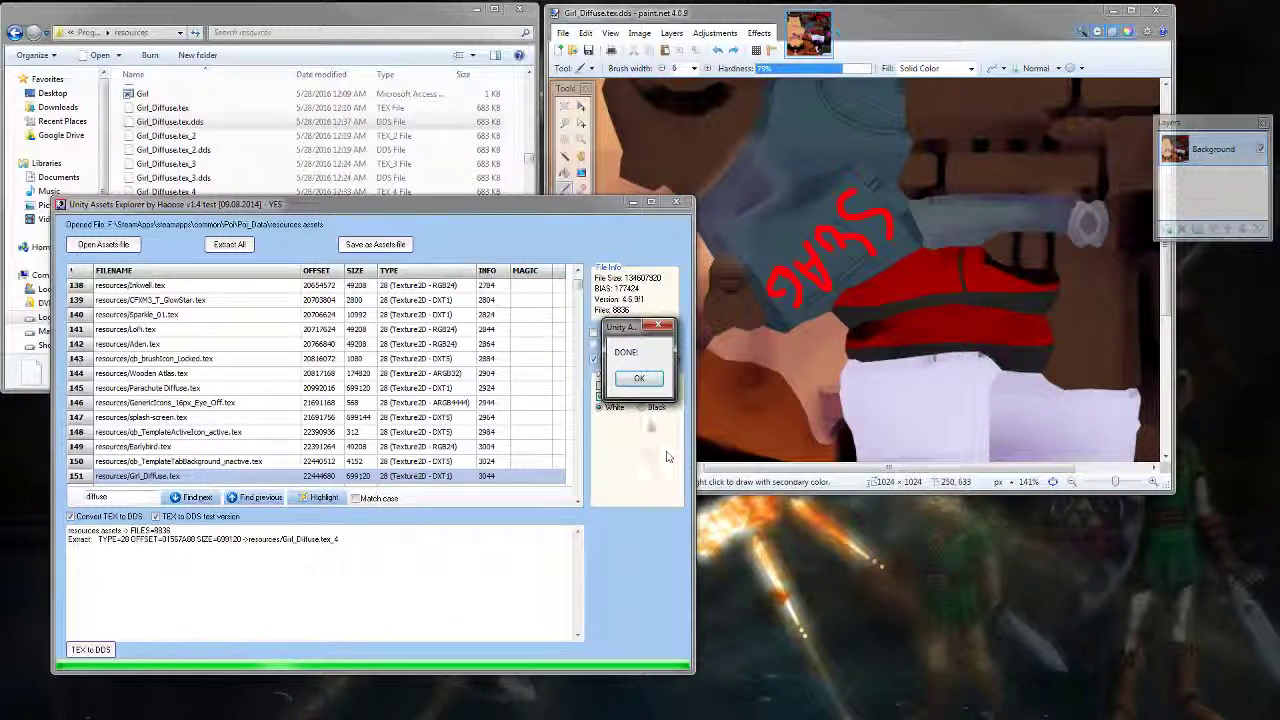
pyautogui.moveTo(612, 328); pyautogui.dragTo(527, 328)
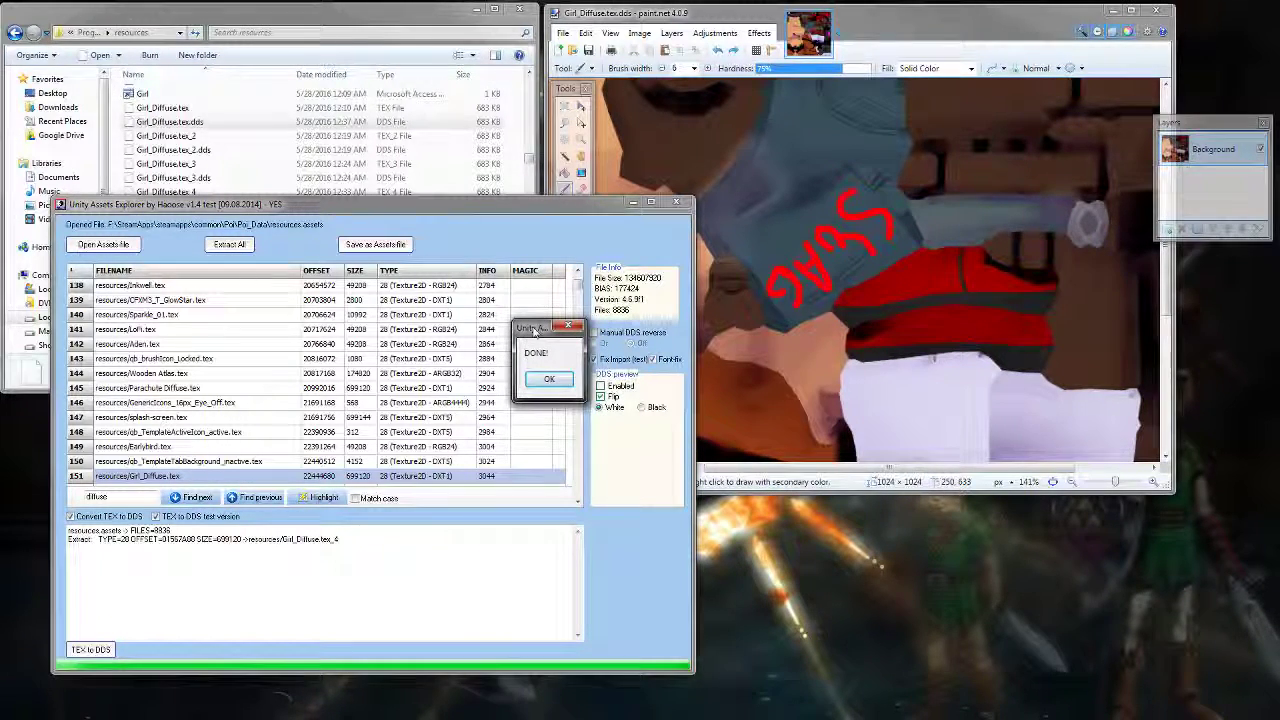
# - Save the texture from paint.net over Girl_Diffuse.tex.dds as DXT1 (Opaque/1-bit Alpha) with Cluster fit and without mip maps
pyautogui.click(810, 45)
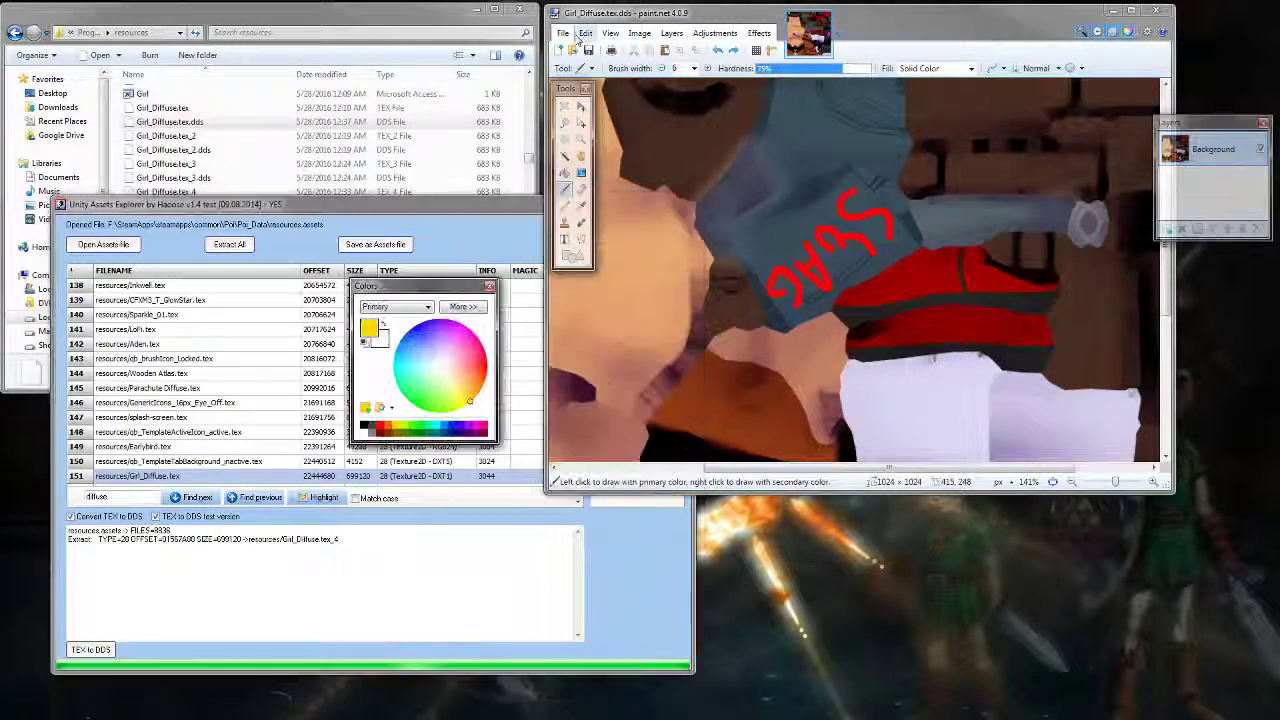
pyautogui.hotkey('ctrl', 'shift', 's')
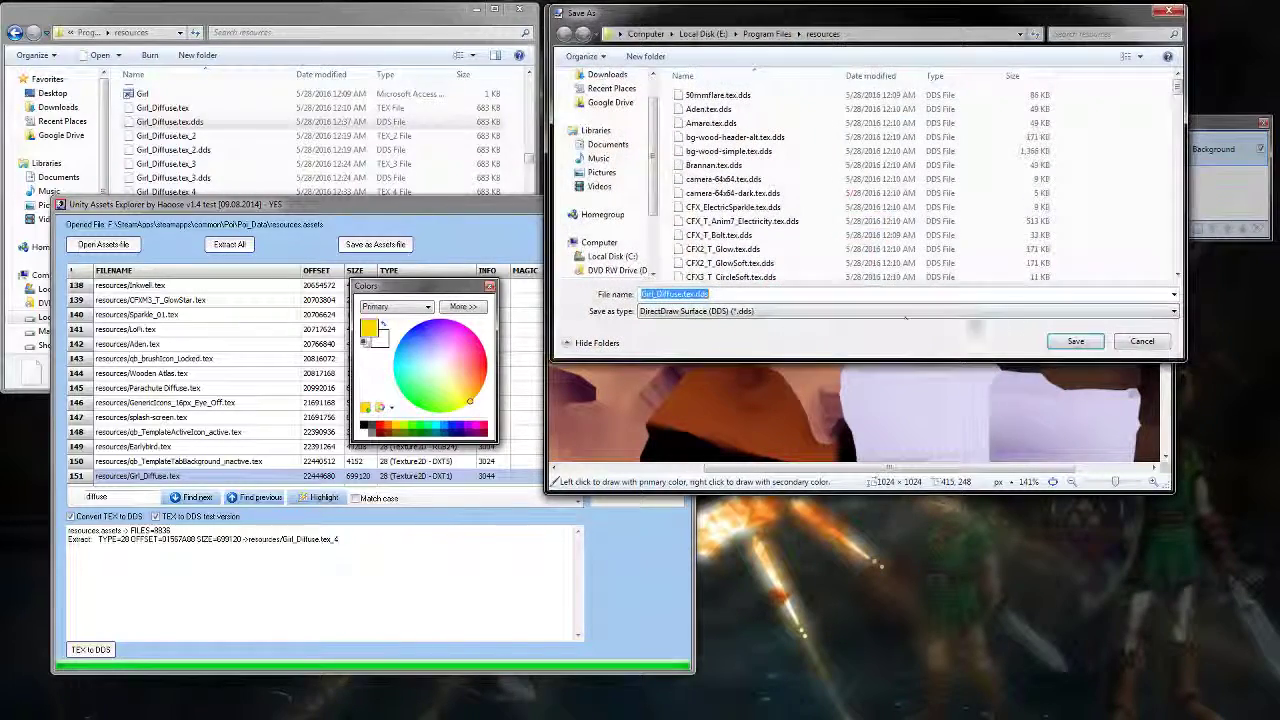
pyautogui.press('Return')
pyautogui.click(635, 363)
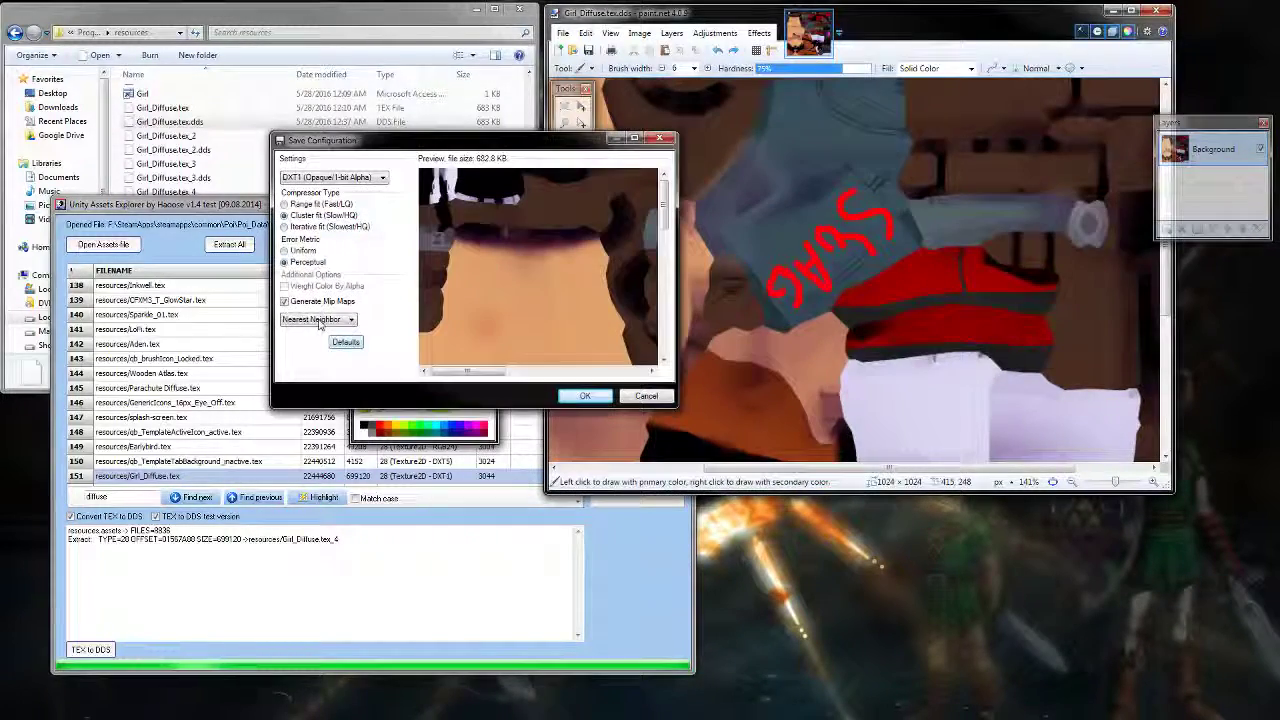
pyautogui.click(585, 395)
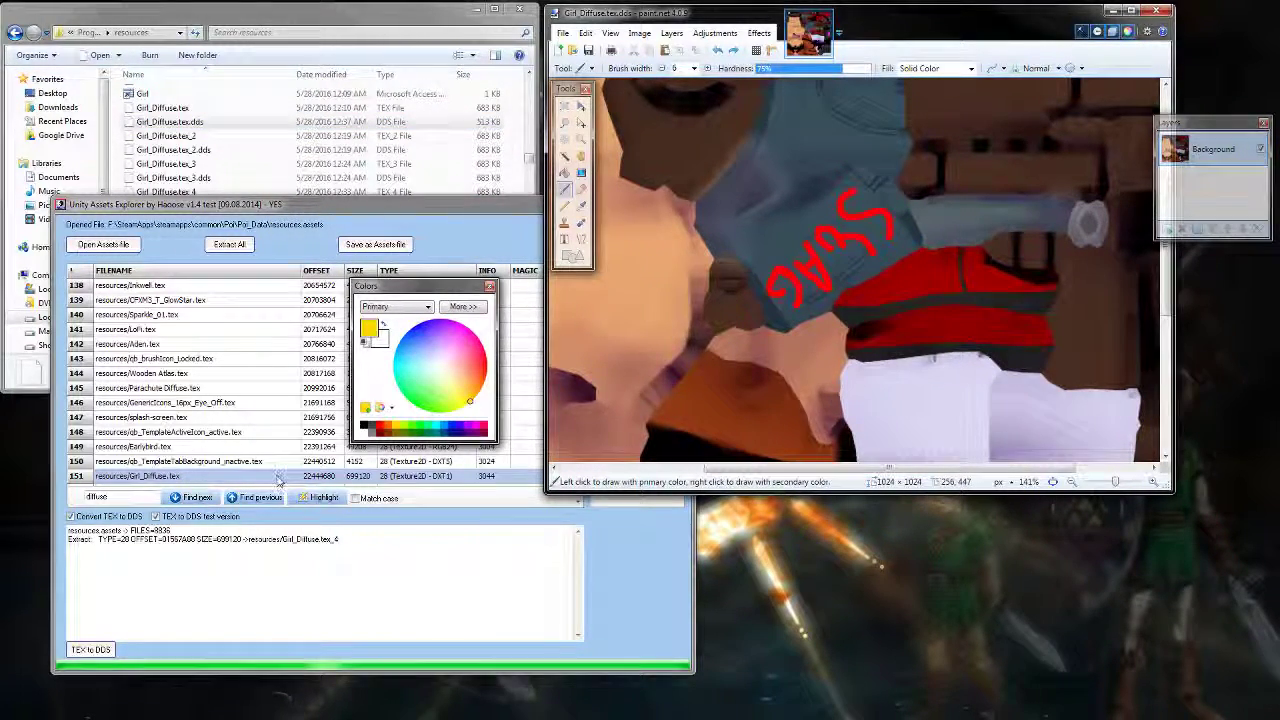
# - Import the DDS saved without mip maps into resources/Girl_Diffuse.tex in Unity Assets Explorer
pyautogui.rightClick(366, 478)
pyautogui.click(368, 504)
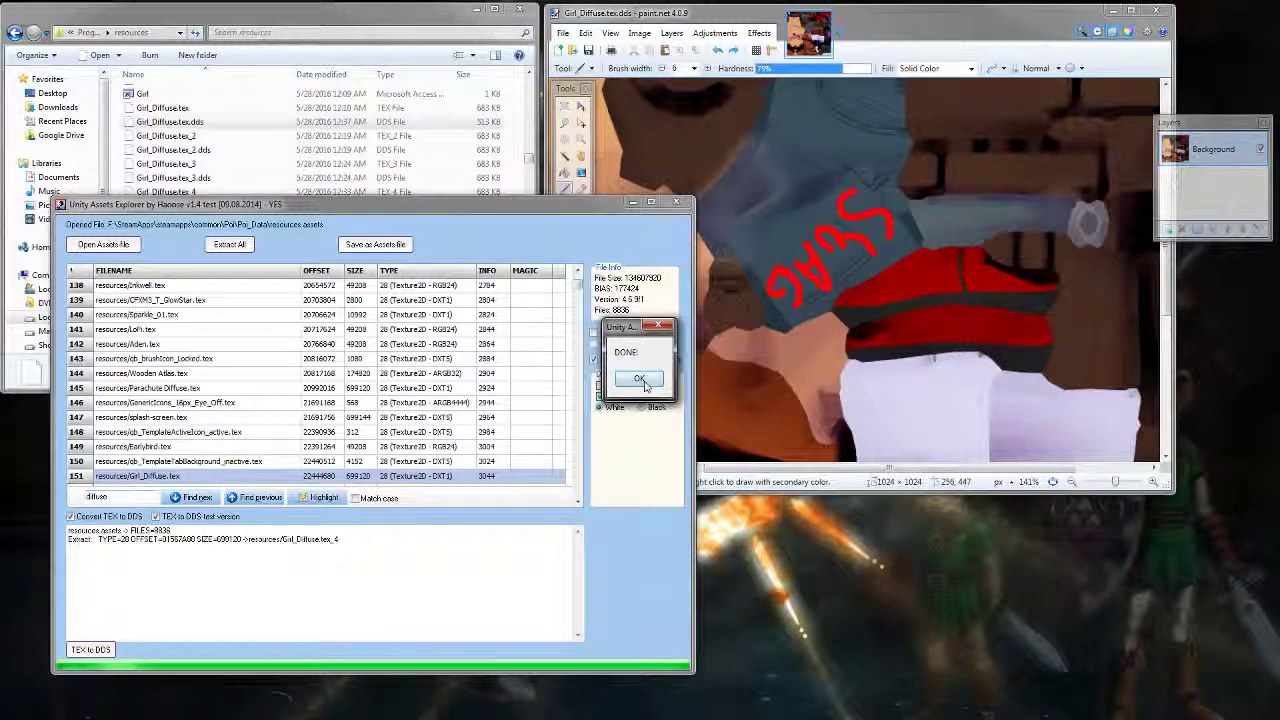
pyautogui.click(645, 386)
# - Save the texture from paint.net over Girl_Diffuse.tex.dds again as DXT1 with Cluster fit, this time with mip maps generated
pyautogui.click(643, 89)
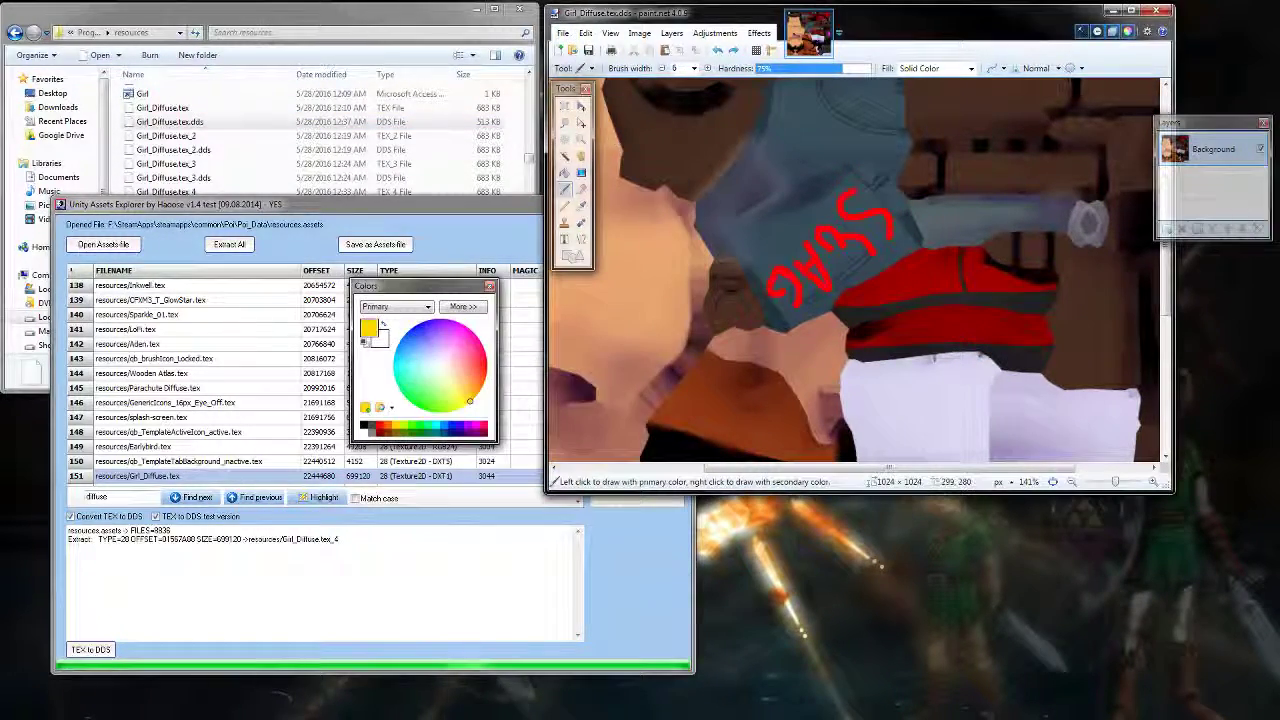
pyautogui.click(565, 33)
pyautogui.click(588, 141)
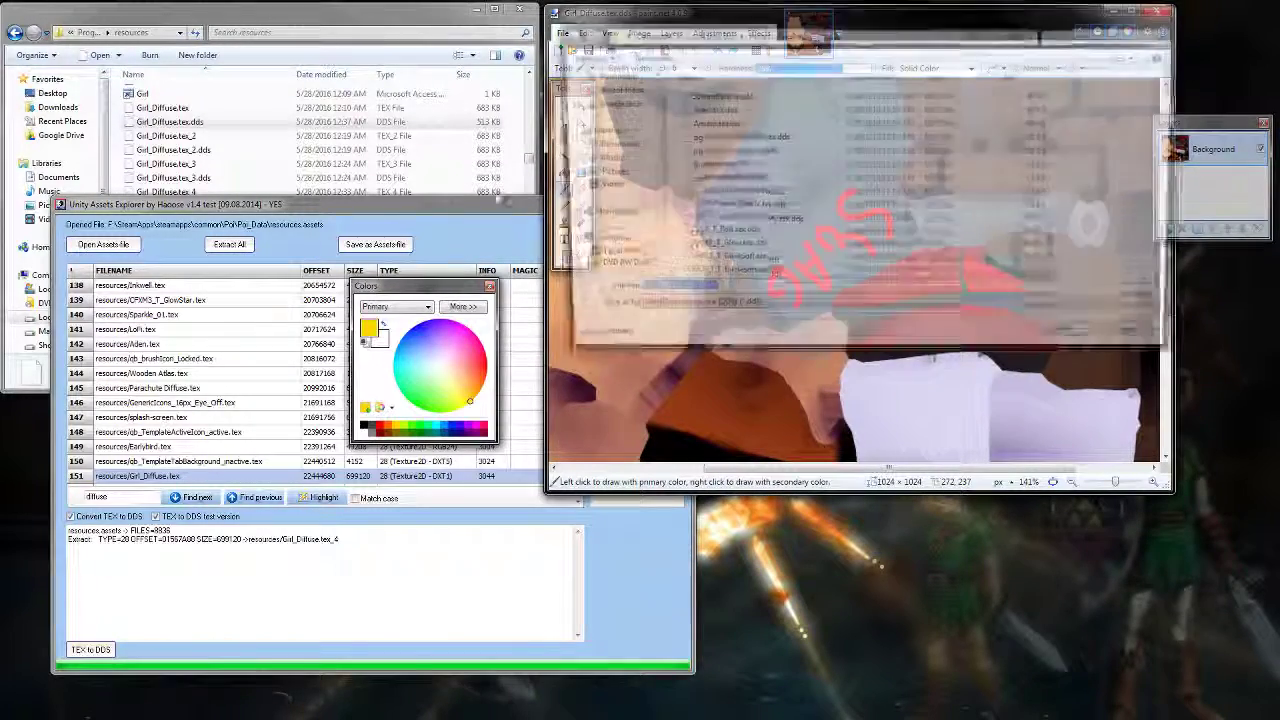
pyautogui.click(1076, 341)
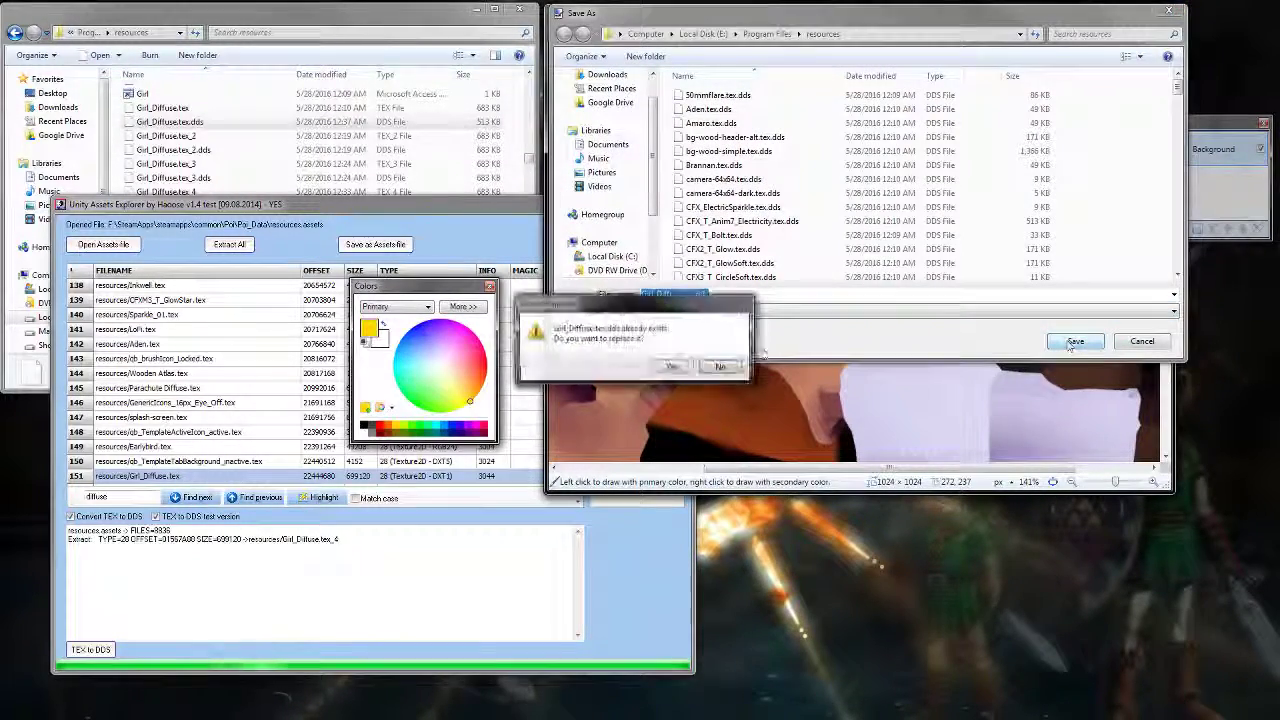
pyautogui.click(648, 362)
pyautogui.click(291, 303)
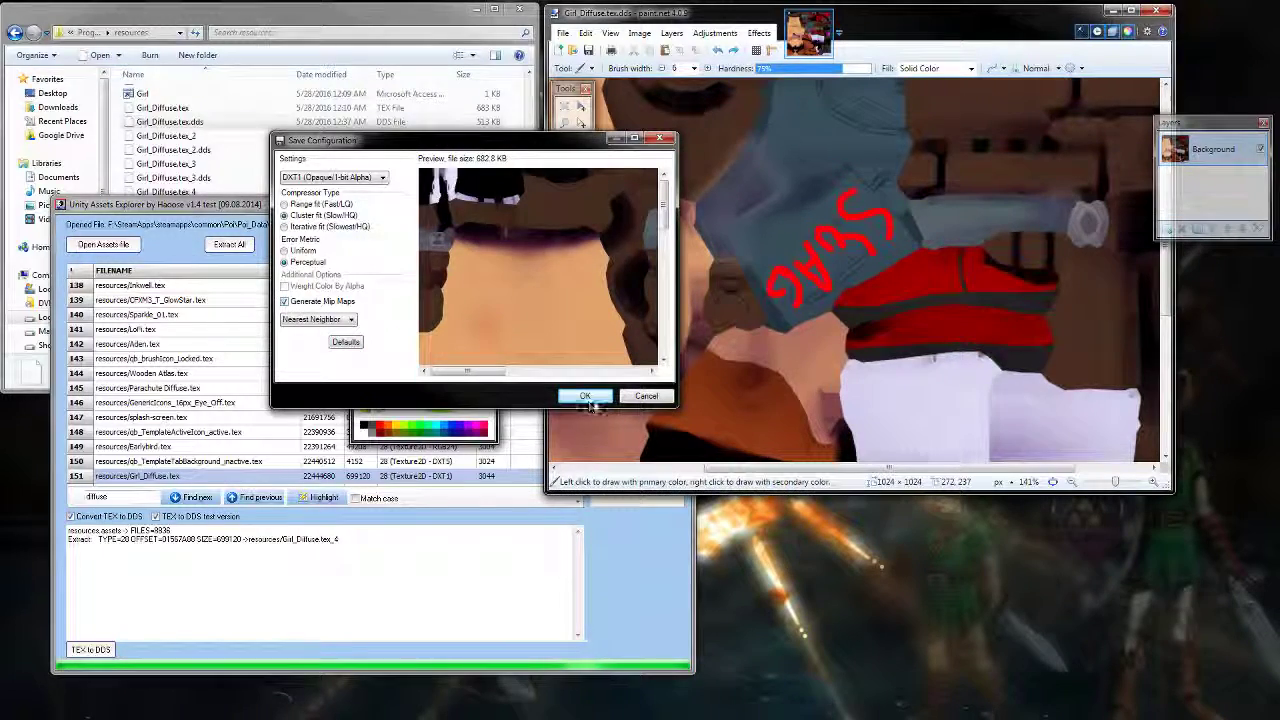
# - Import the re-saved DDS with mip maps into resources/Girl_Diffuse.tex in Unity Assets Explorer
pyautogui.rightClick(347, 483)
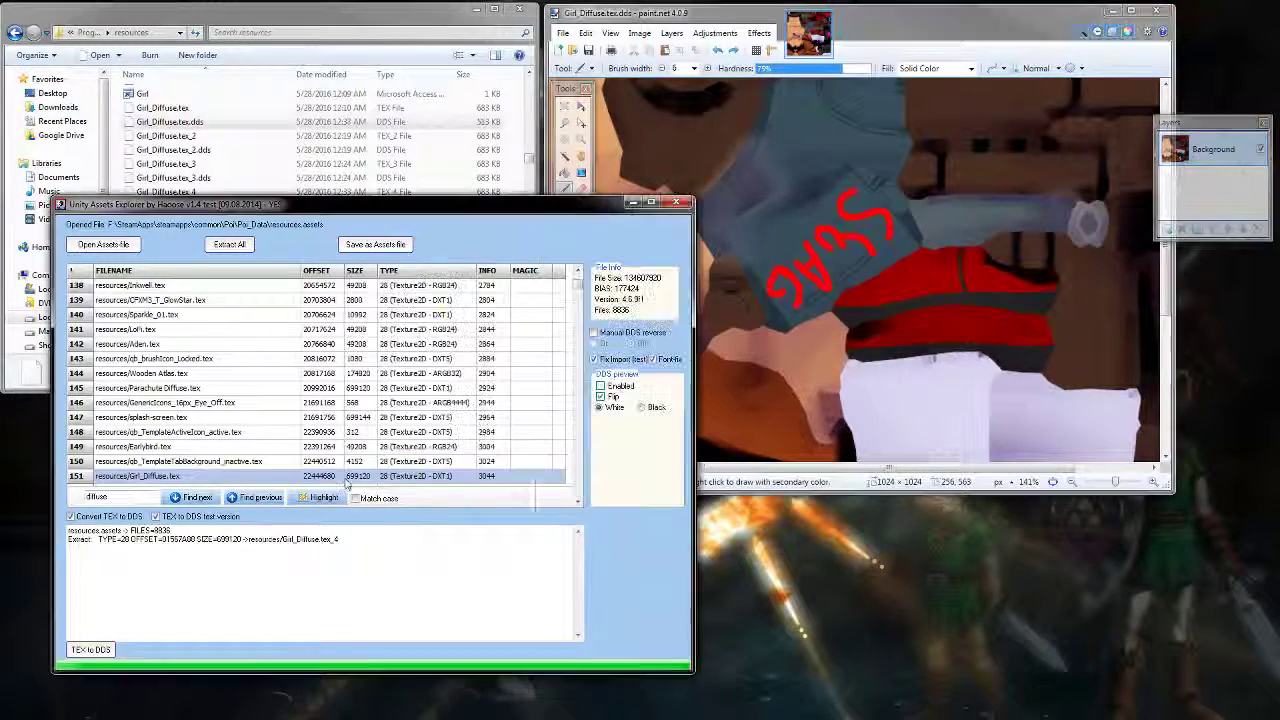
pyautogui.click(415, 507)
pyautogui.click(640, 378)
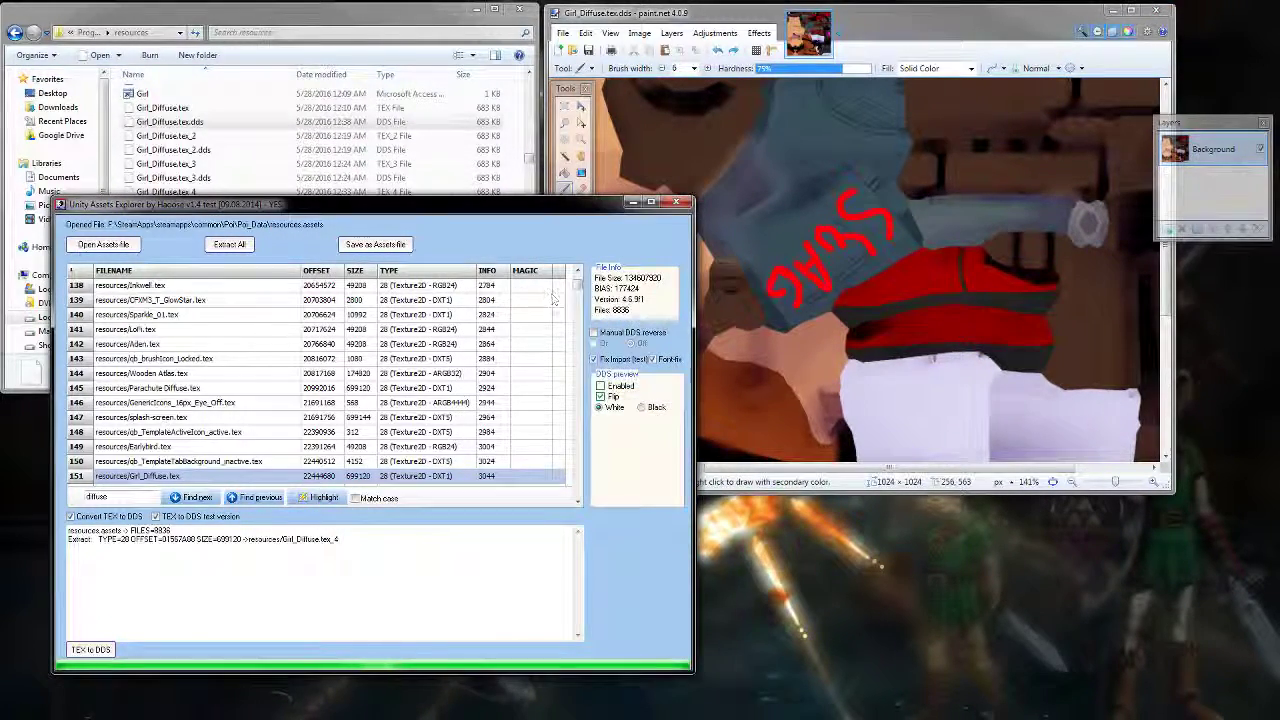
# - Save the modified assets file over resources.assets in the Poi_Data folder
pyautogui.click(375, 246)
pyautogui.click(172, 381)
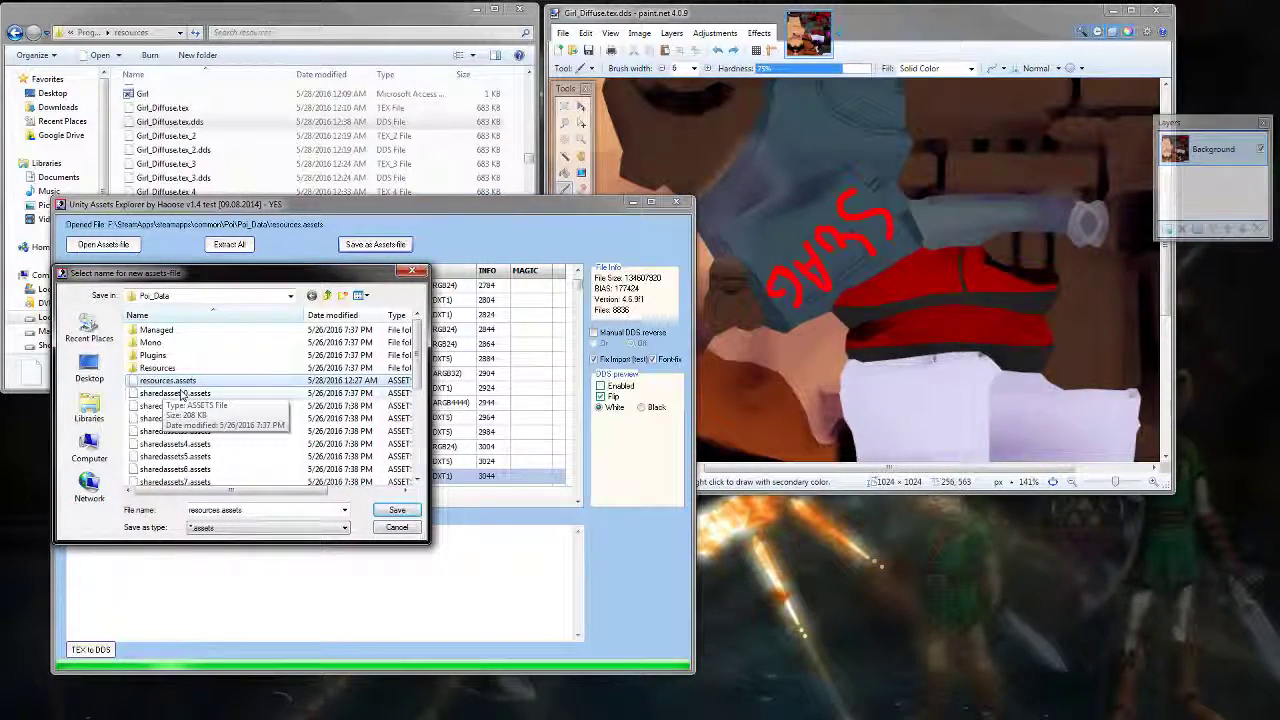
pyautogui.click(397, 510)
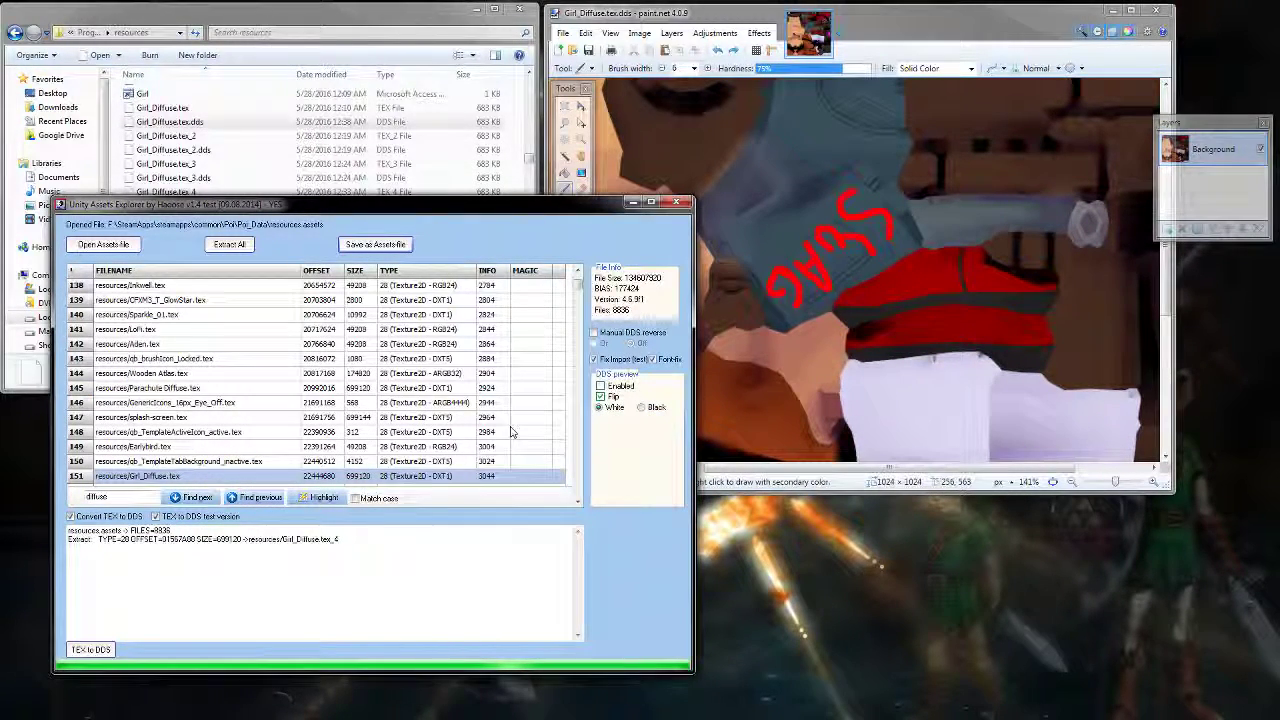
pyautogui.click(638, 378)
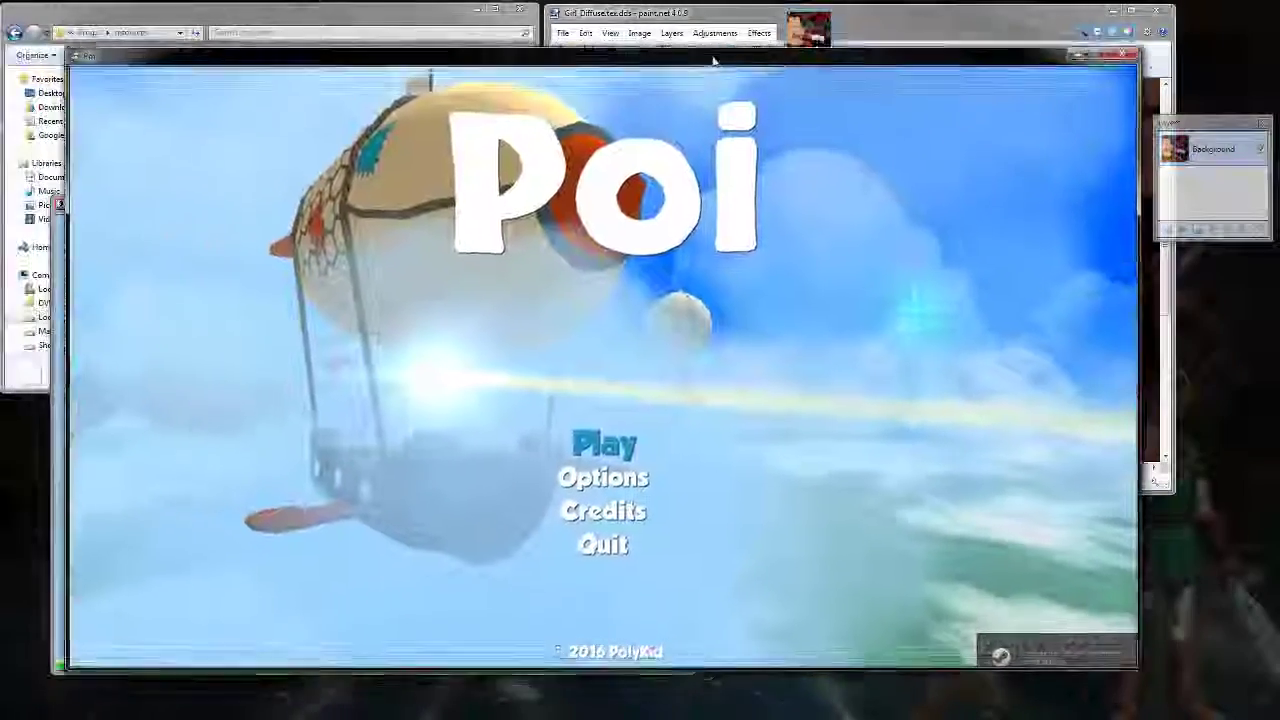
# - Switch to the Poi game, reposition its window, and start play to view the retextured girl character
pyautogui.moveTo(712, 57); pyautogui.dragTo(768, 54)
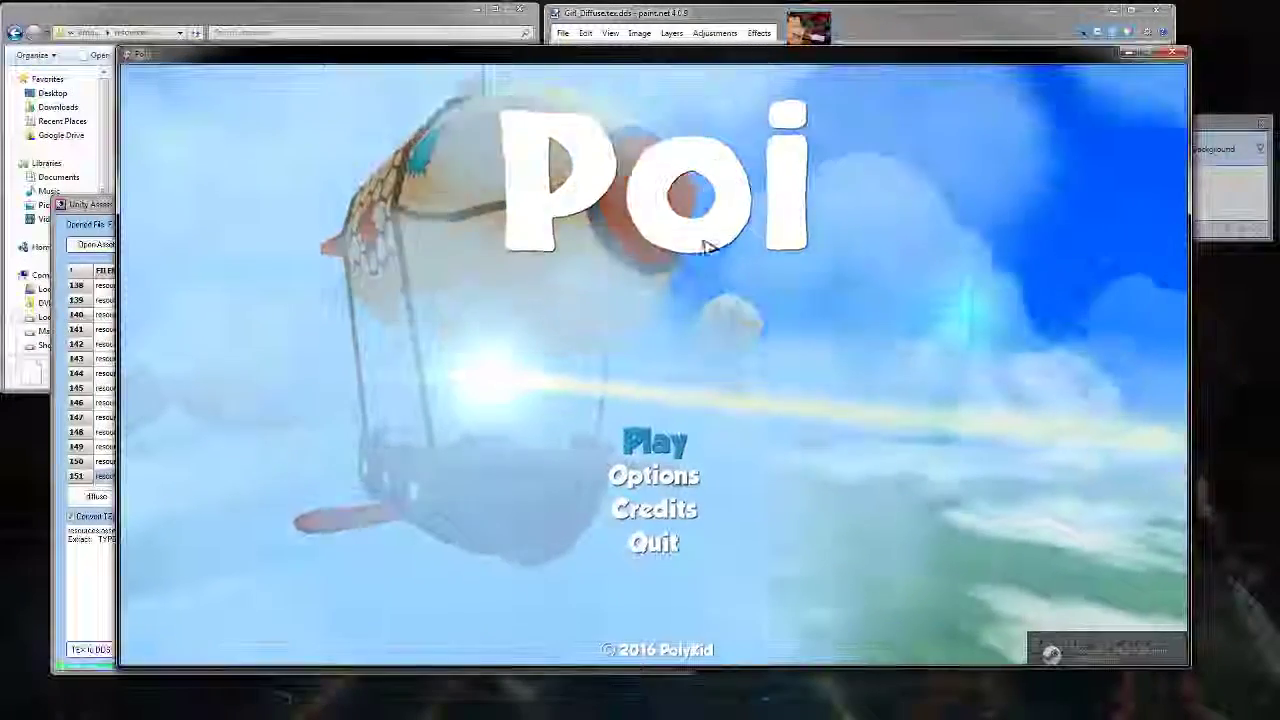
pyautogui.click(672, 435)
pyautogui.click(459, 398)
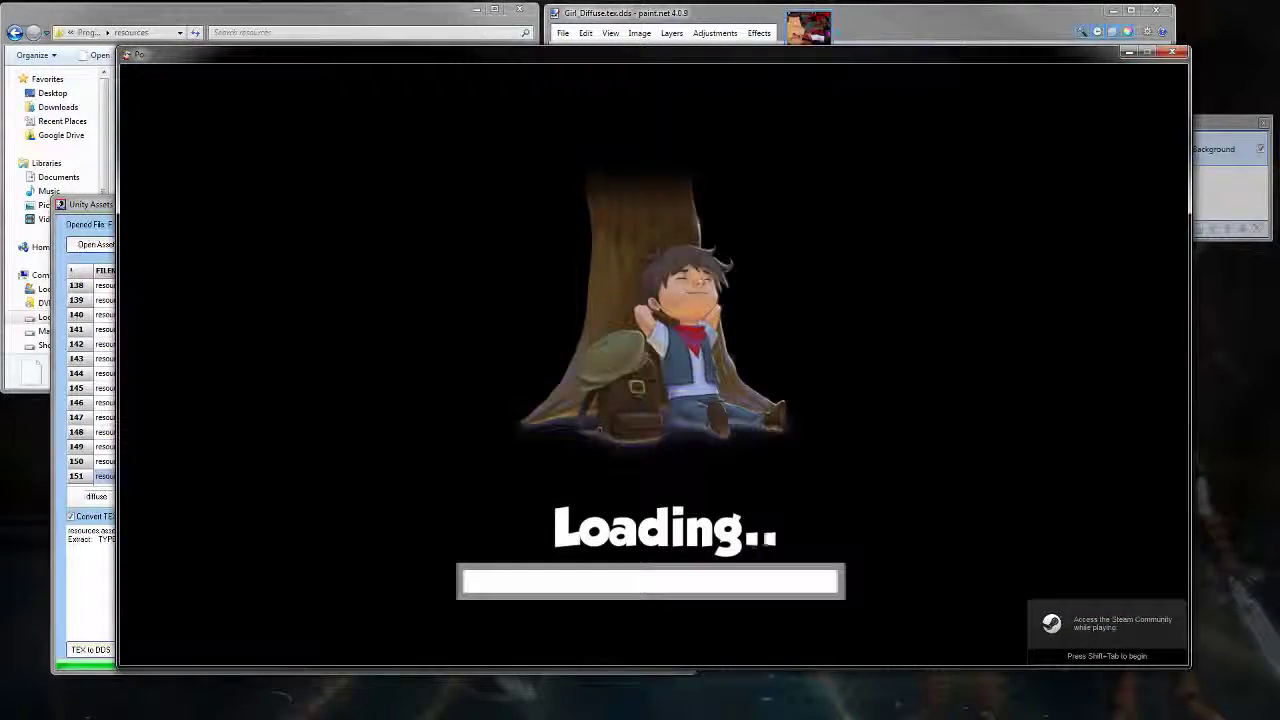
pyautogui.press('space')
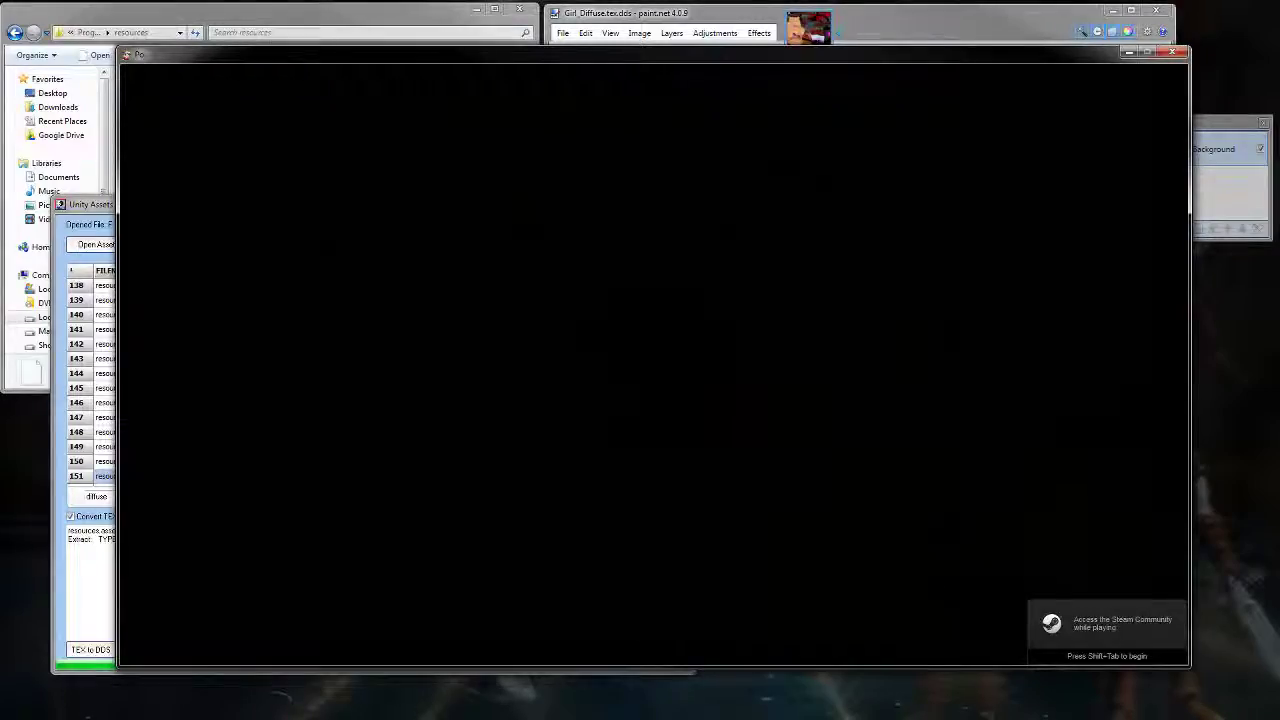
pyautogui.press('space')
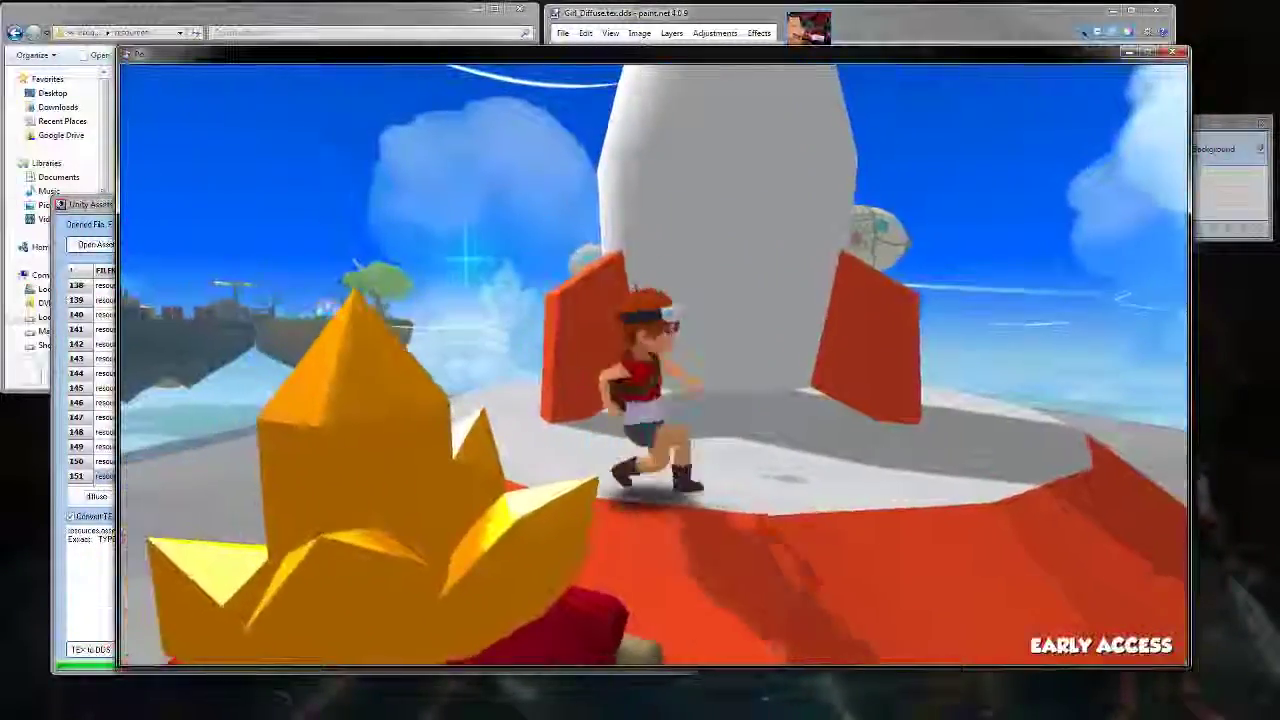
# - Examine the girl's retextured outfit from the front in the Poi game, and return to Unity Assets Explorer
pyautogui.hotkey('alt', 'Tab')
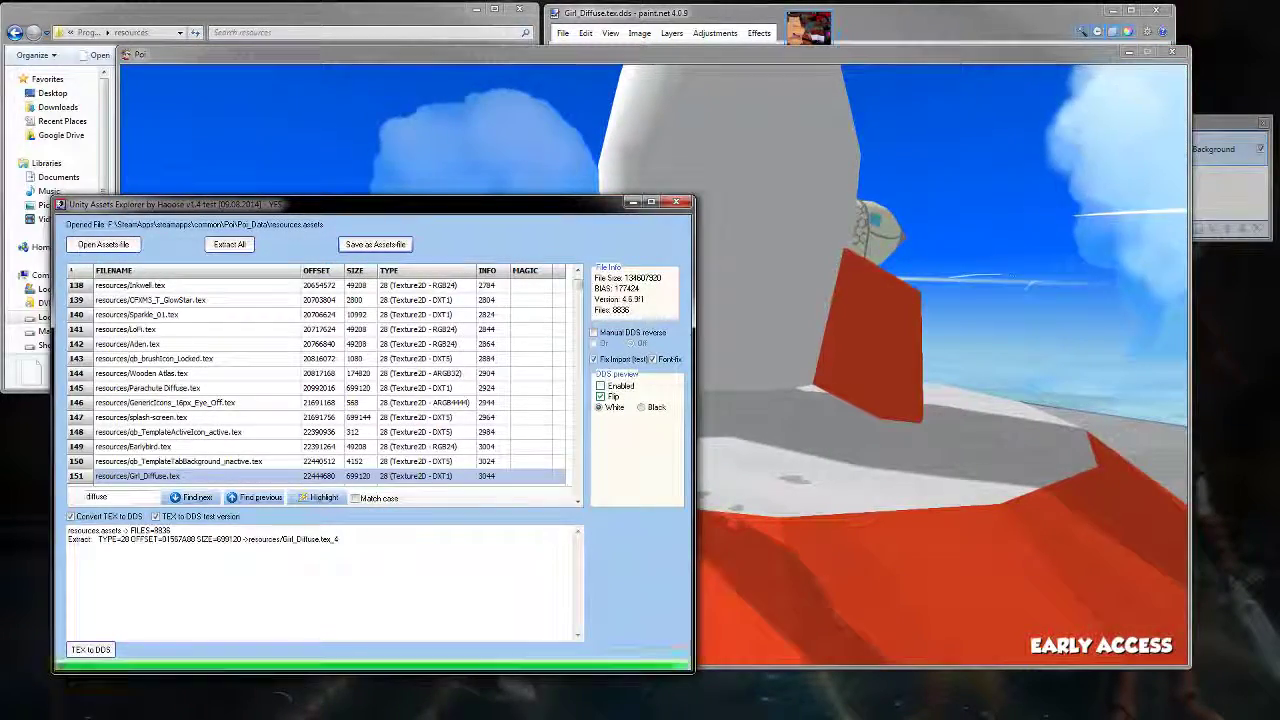
pyautogui.hotkey('alt', 'Tab')
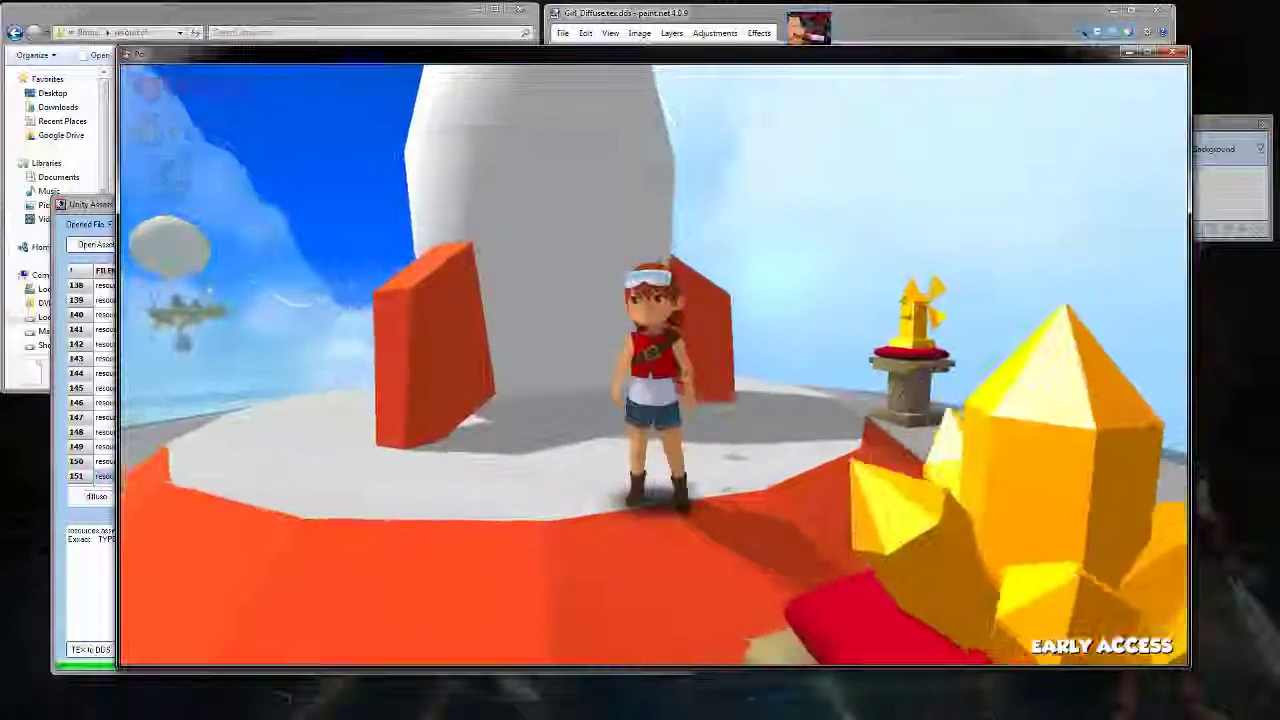
pyautogui.hotkey('alt', 'Tab')
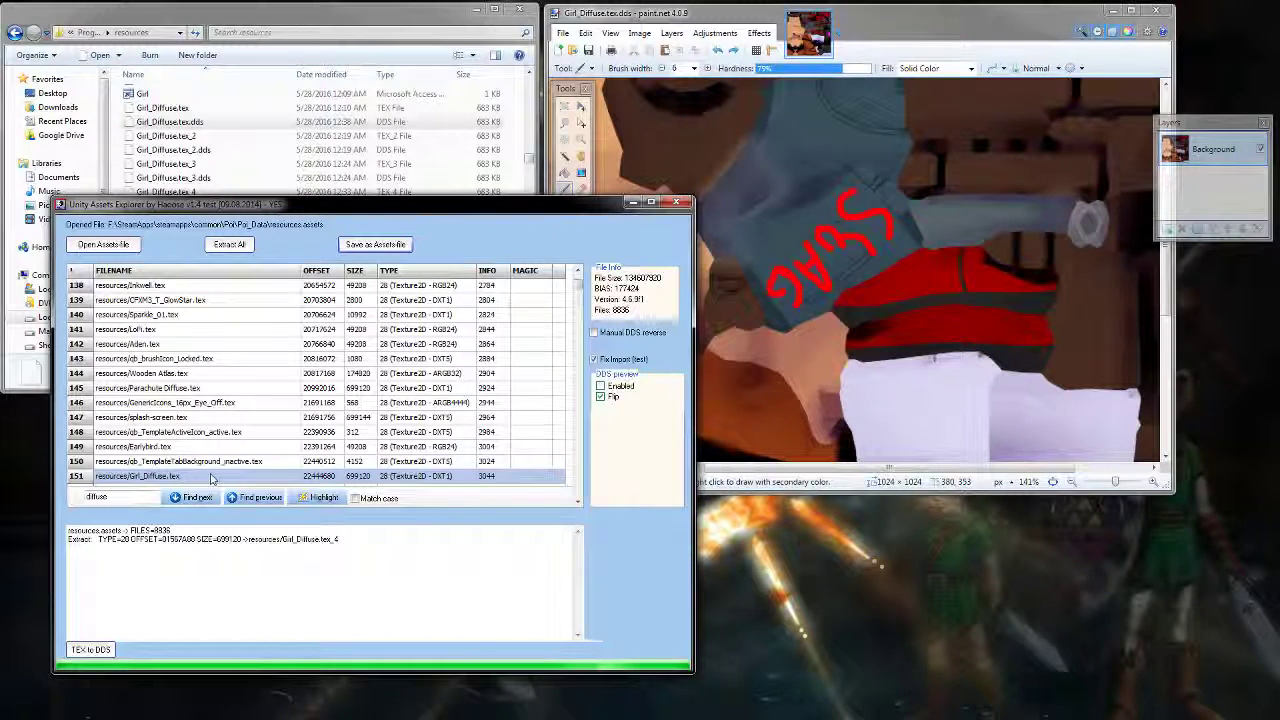
# - Check the file size of Girl_Diffuse.tex.dds in the resources folder against the resources/Girl_Diffuse.tex entry in Unity Assets Explorer
pyautogui.click(872, 33)
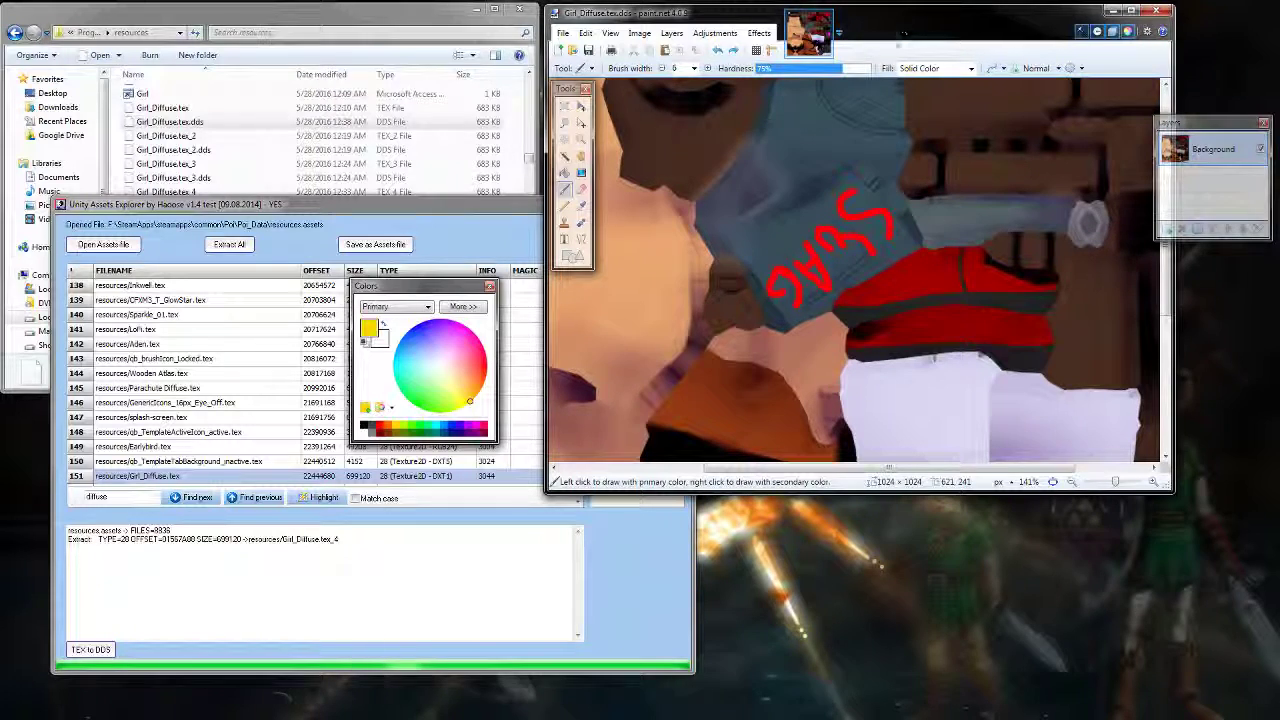
pyautogui.click(492, 125)
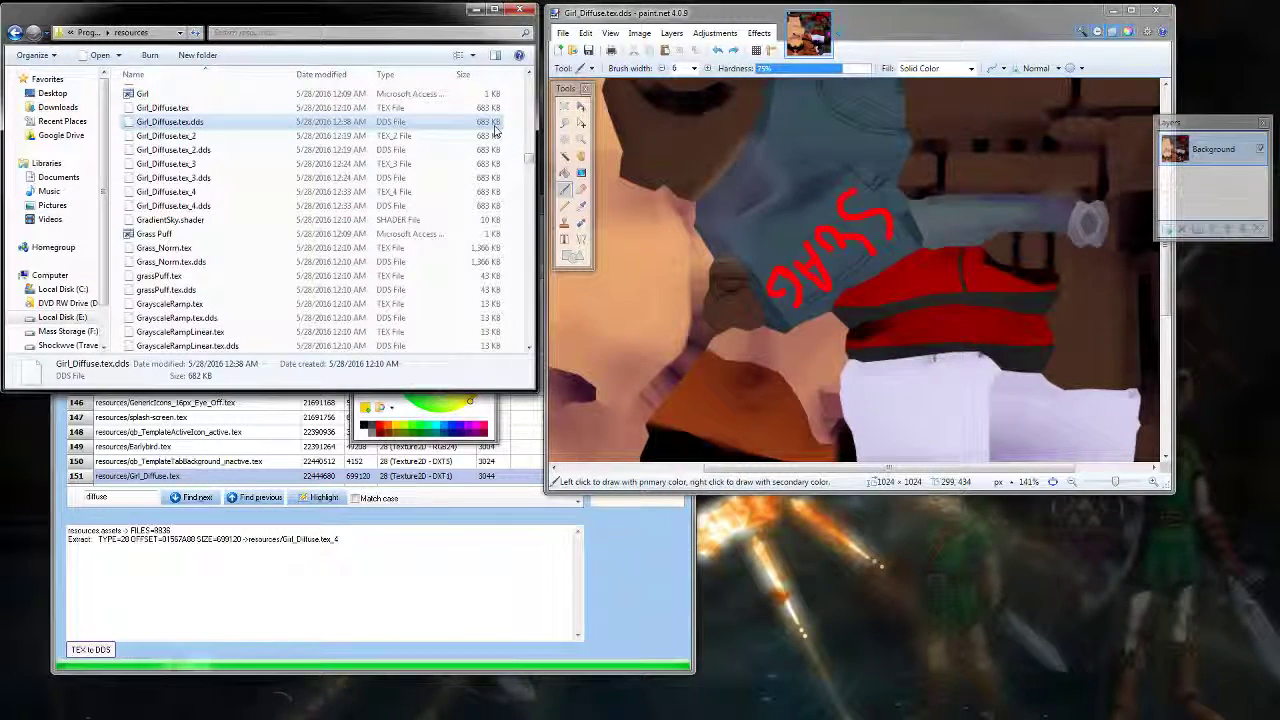
pyautogui.click(437, 478)
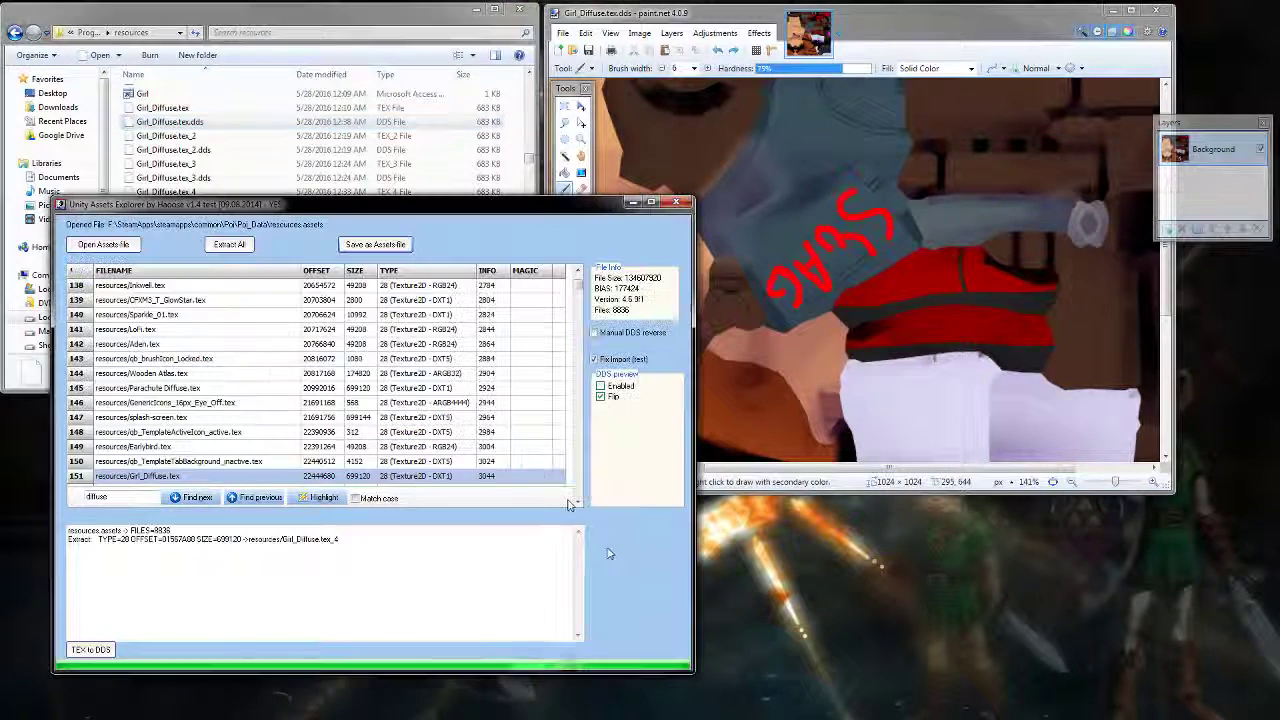